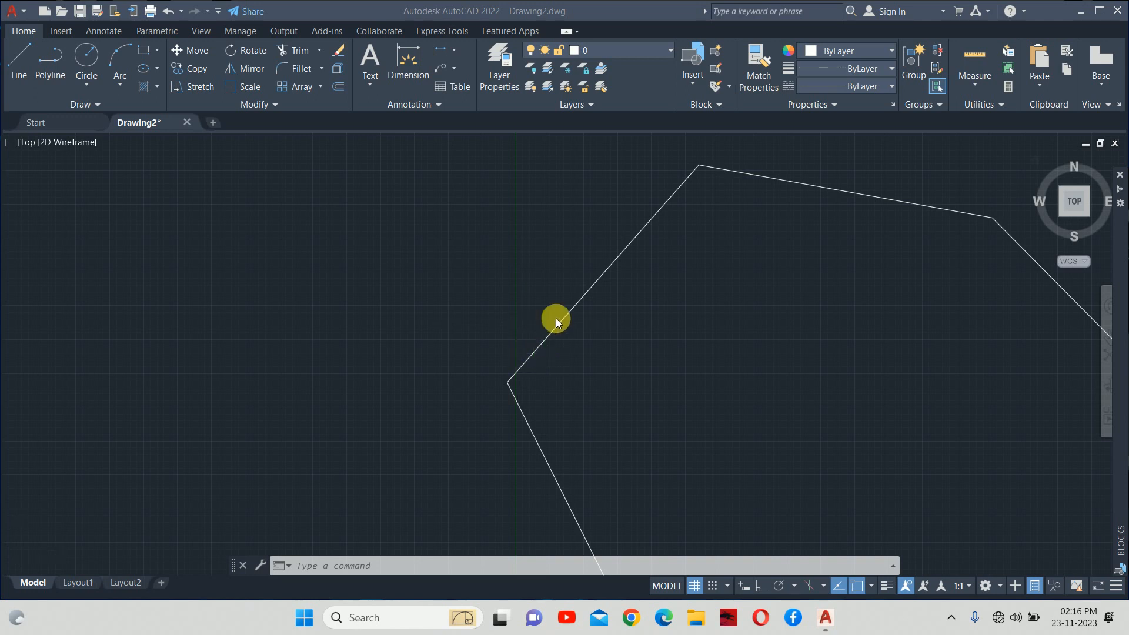
Draw a circle with a radius of 10 in the empty area west of the polygon
scroll(557, 315, down, 6)
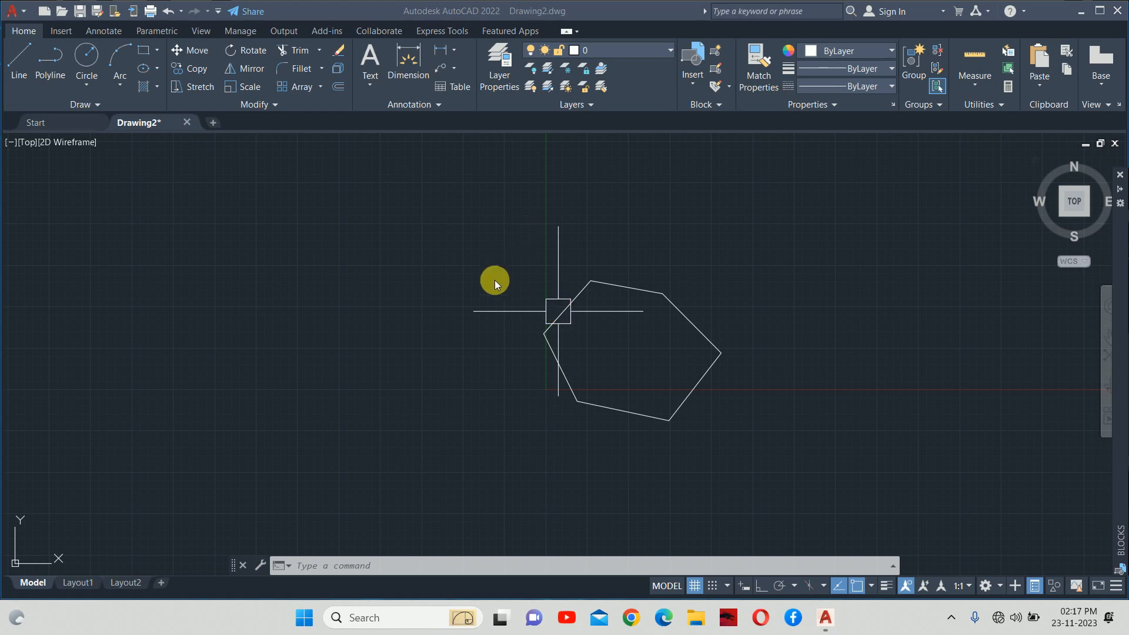
scroll(506, 355, up, 4)
scroll(507, 355, up, 2)
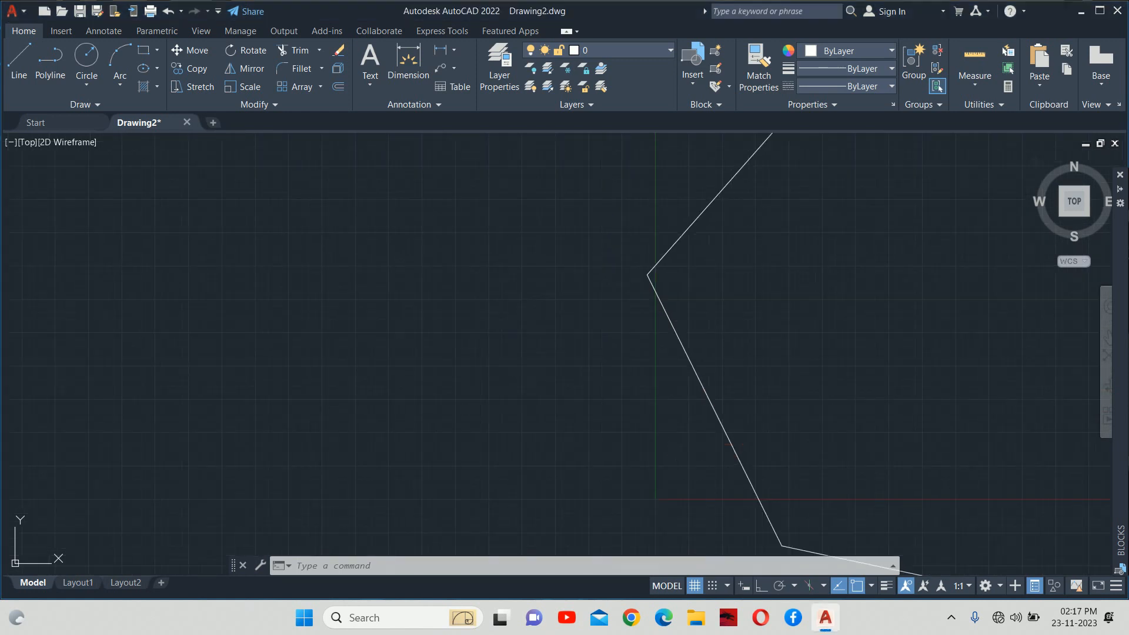
scroll(523, 361, down, 2)
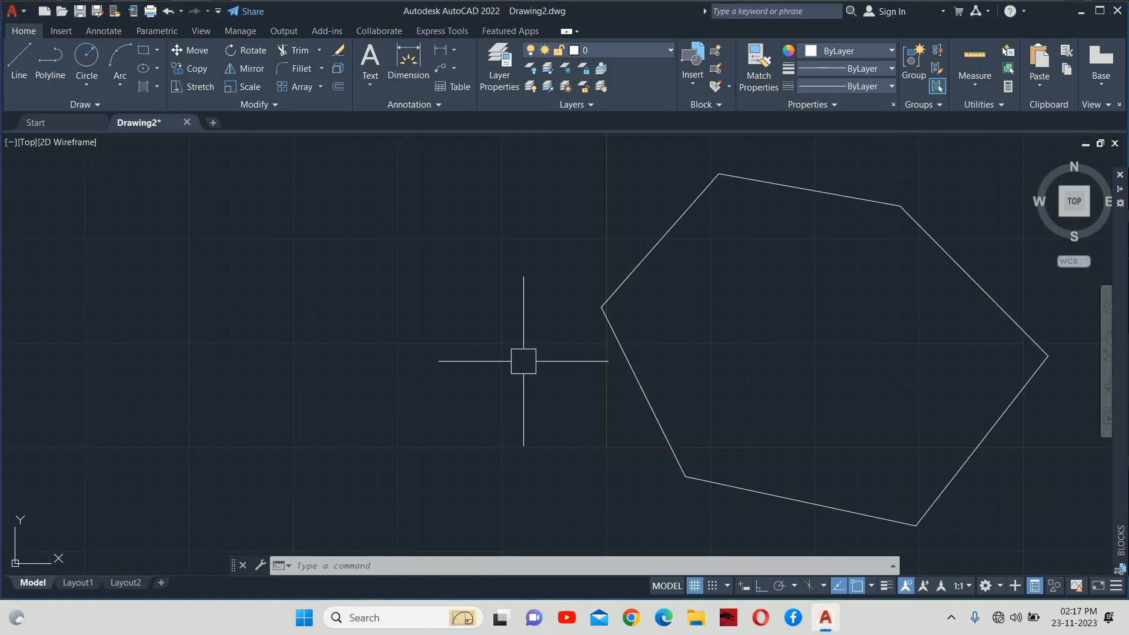
text(c)
key(Return)
scroll(462, 350, up, 2)
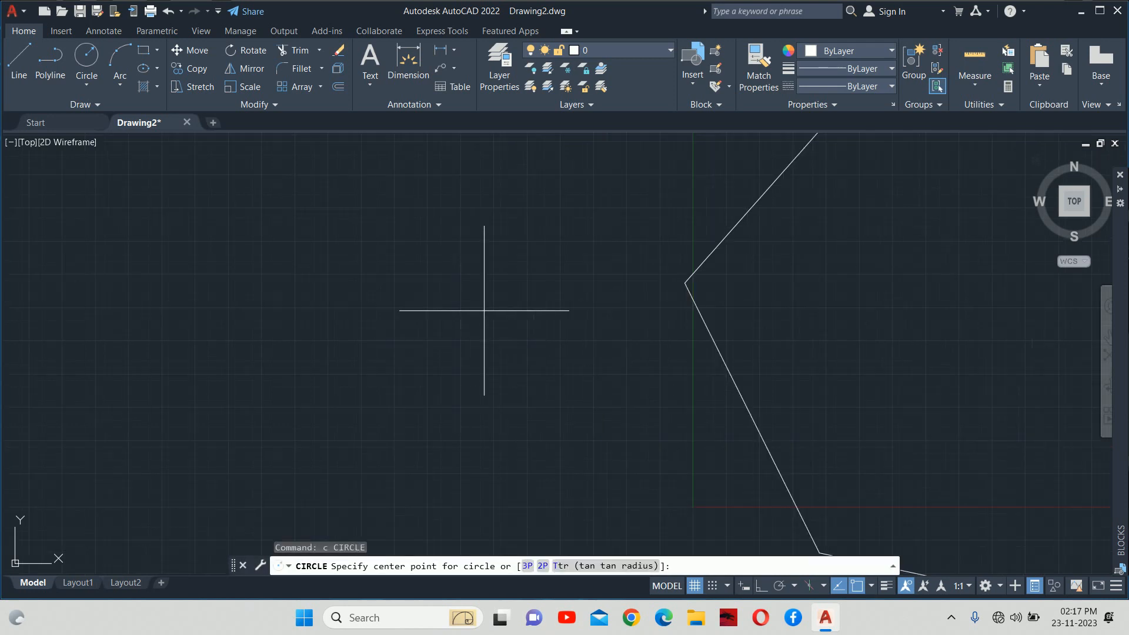
click(478, 309)
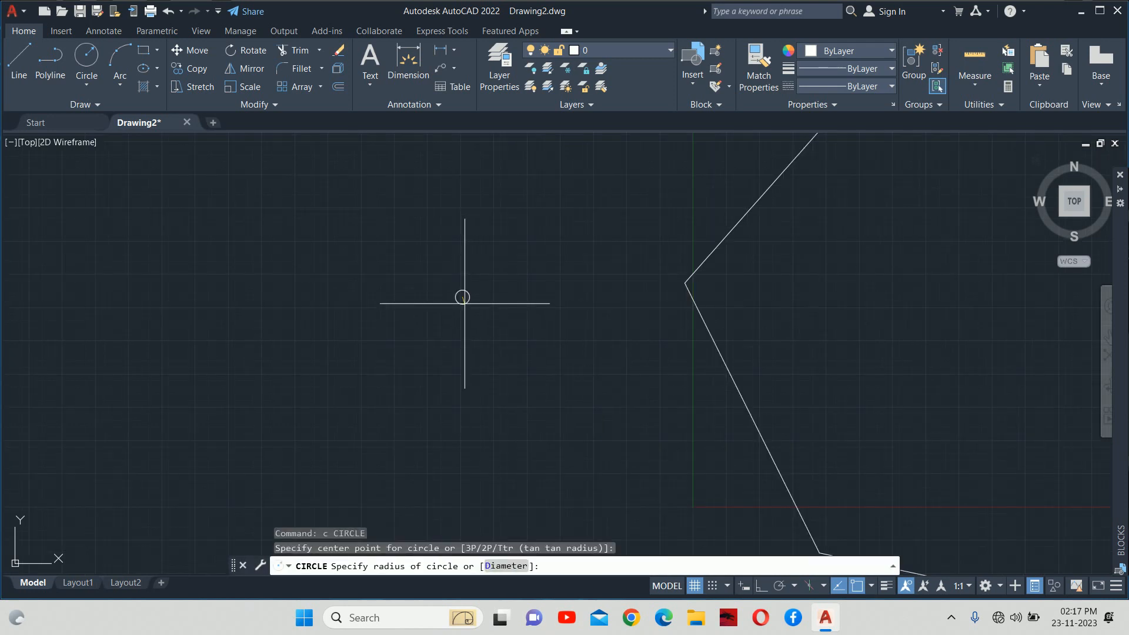
text(10)
key(Escape)
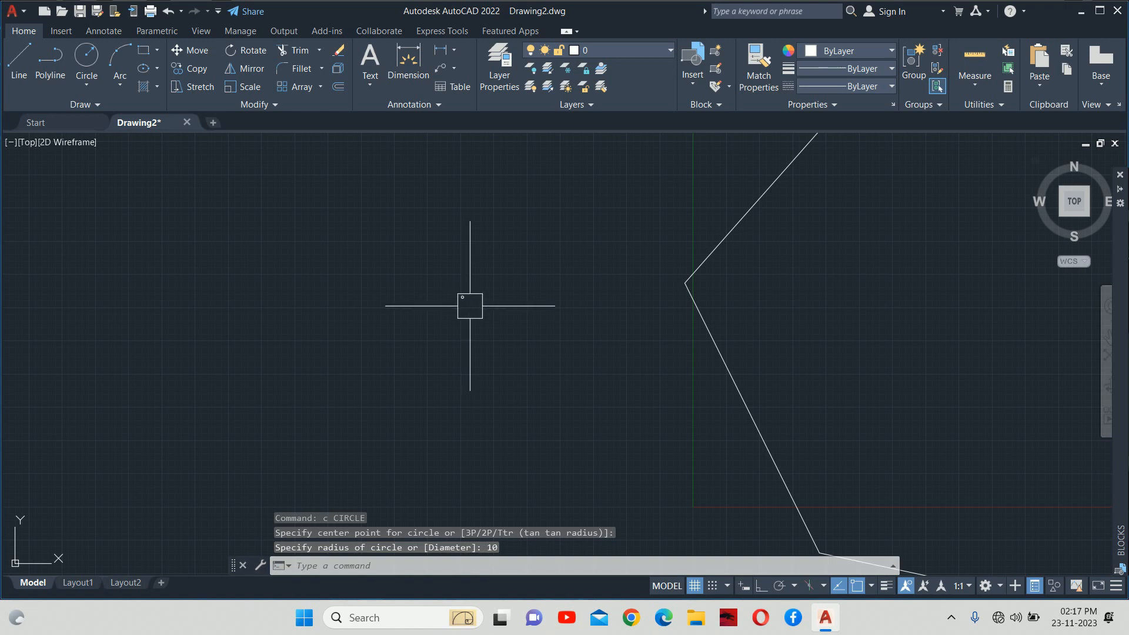
key(Escape)
Set the small circle's radius to 50
click(444, 288)
click(463, 295)
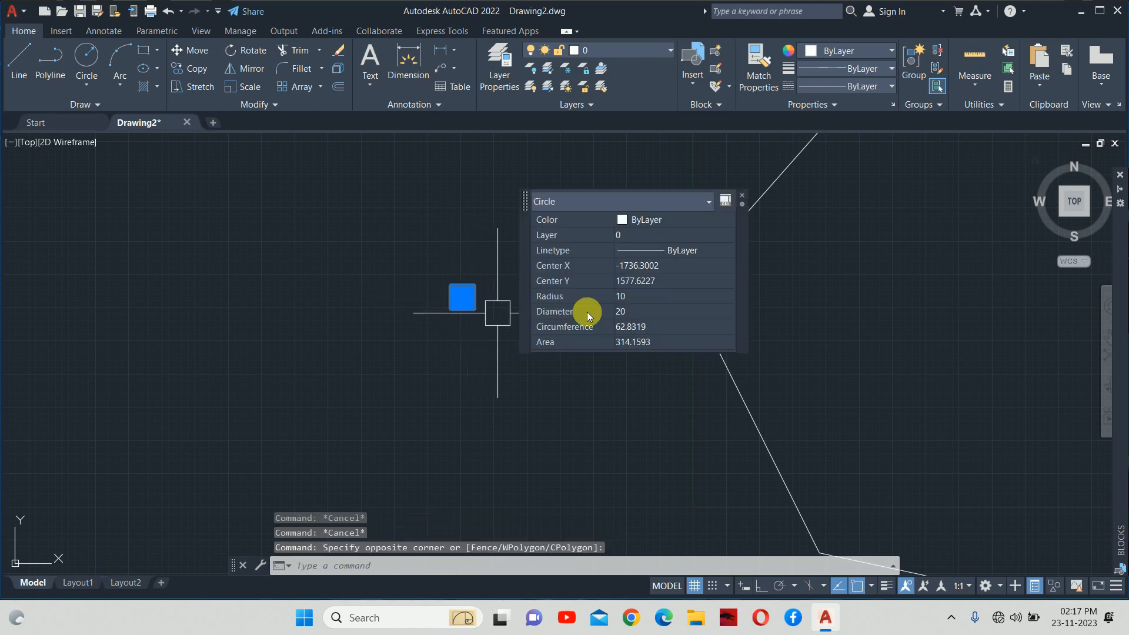
click(640, 297)
text(5)
key(Return)
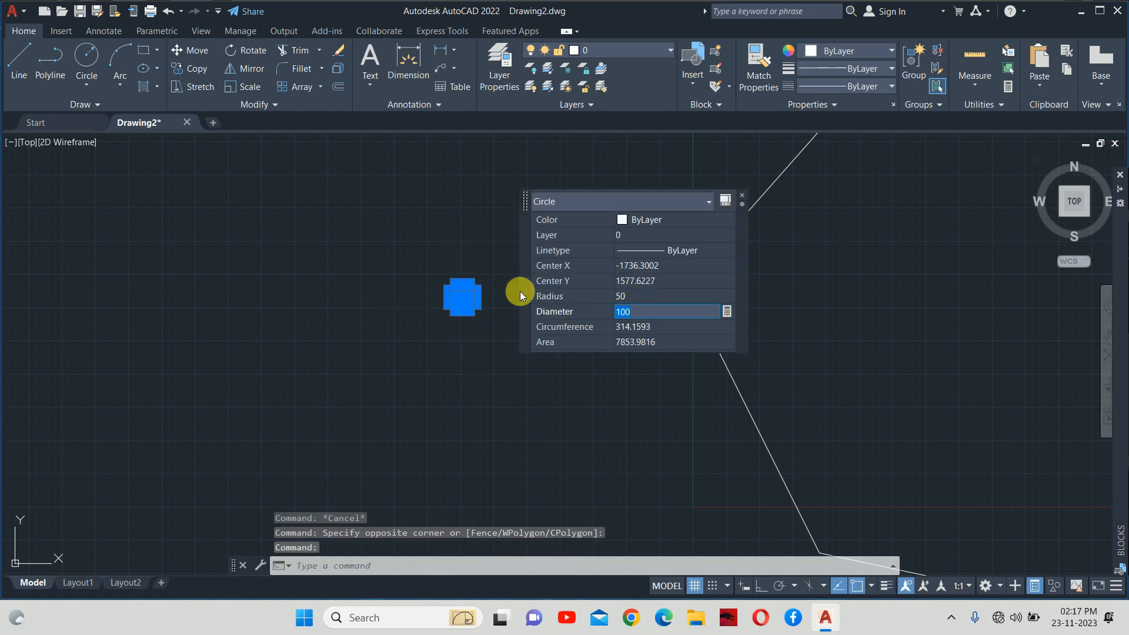
key(Escape)
Set the circle's radius to 100 in its properties
click(442, 298)
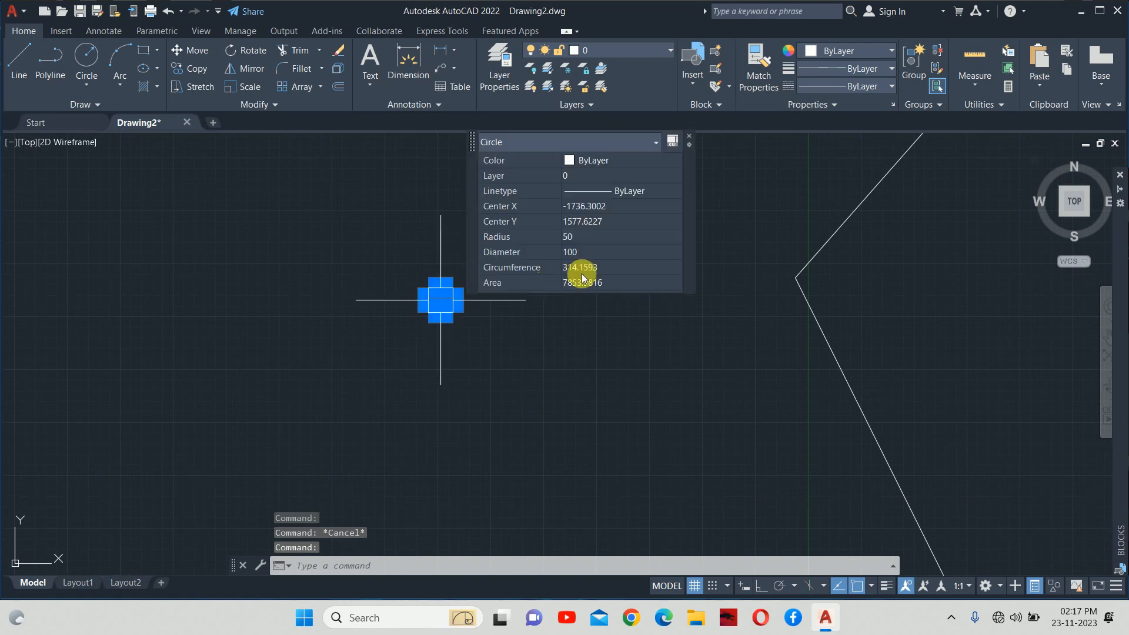
click(599, 238)
text(100)
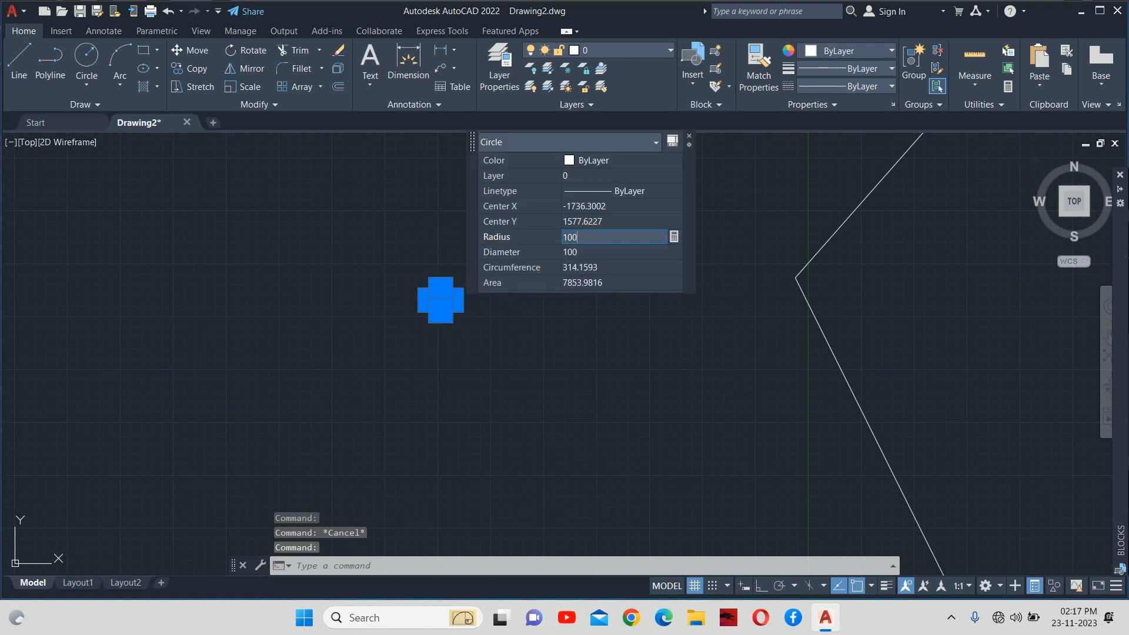
key(Return)
key(Escape)
Draw a 200-unit vertical line upward from the circle's center with Ortho on
text(l)
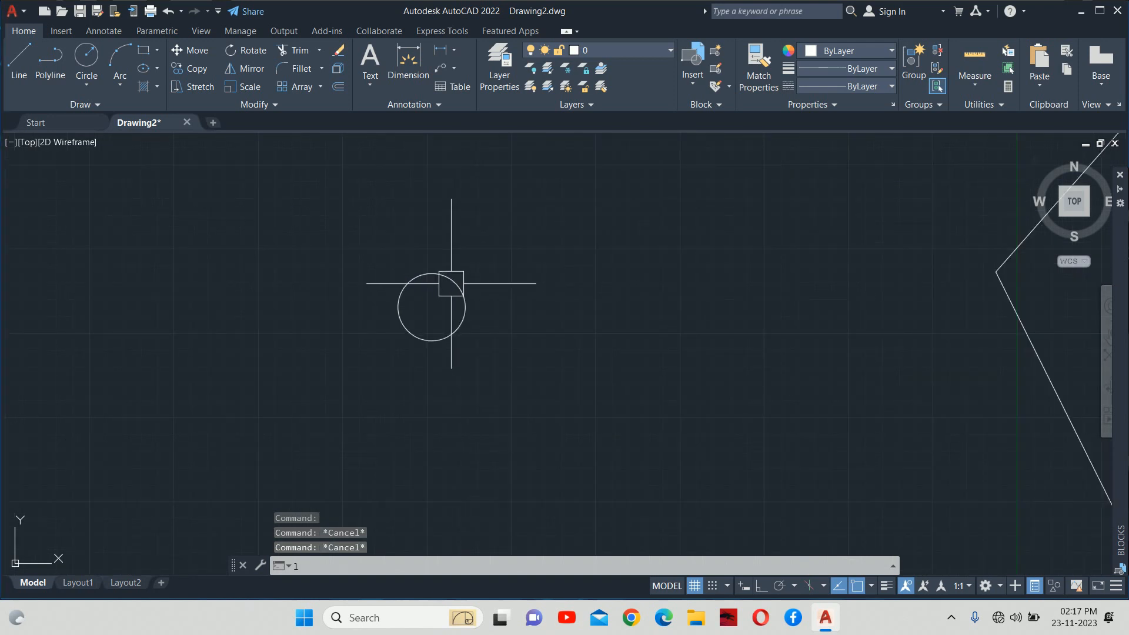
key(Return)
click(431, 306)
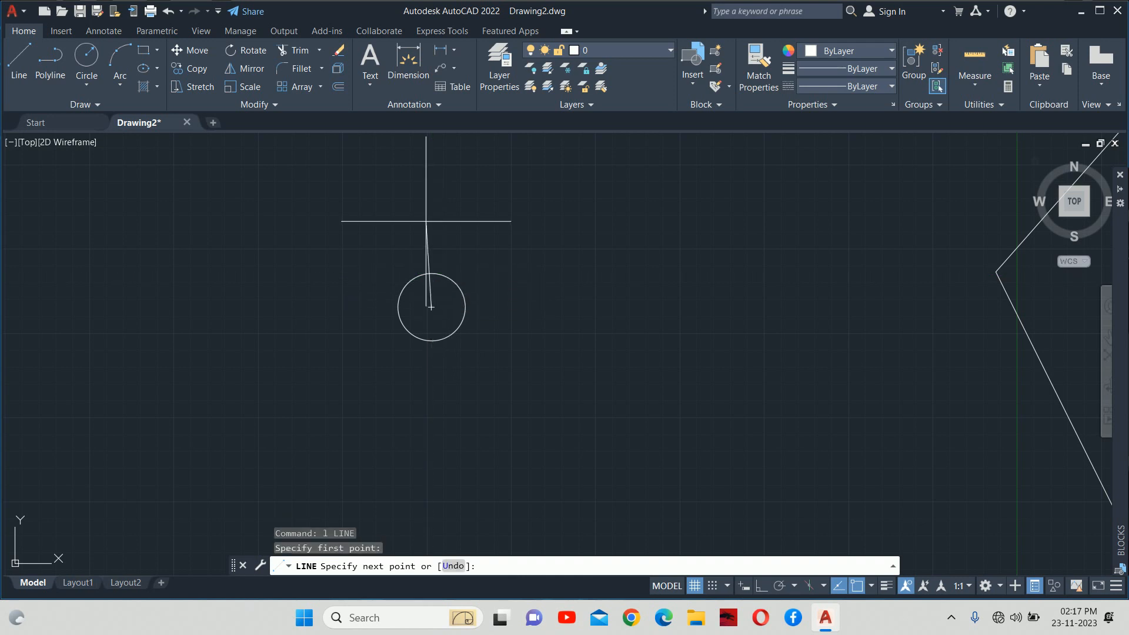
key(F8)
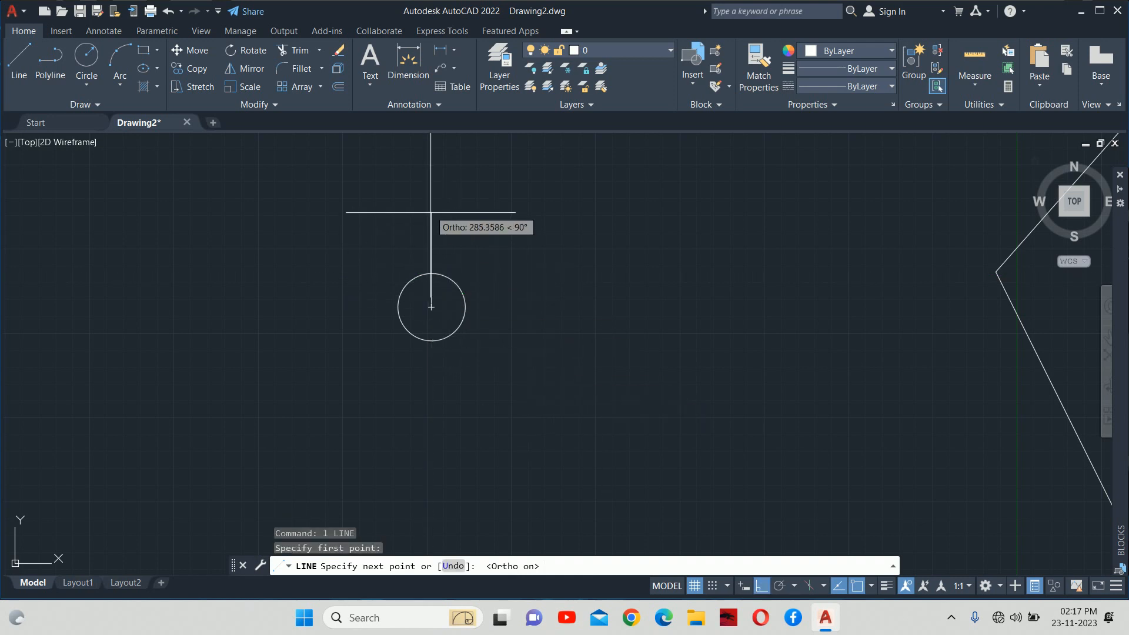
text(200)
key(Return)
key(Escape)
key(Escape)
key(Escape)
key(Escape)
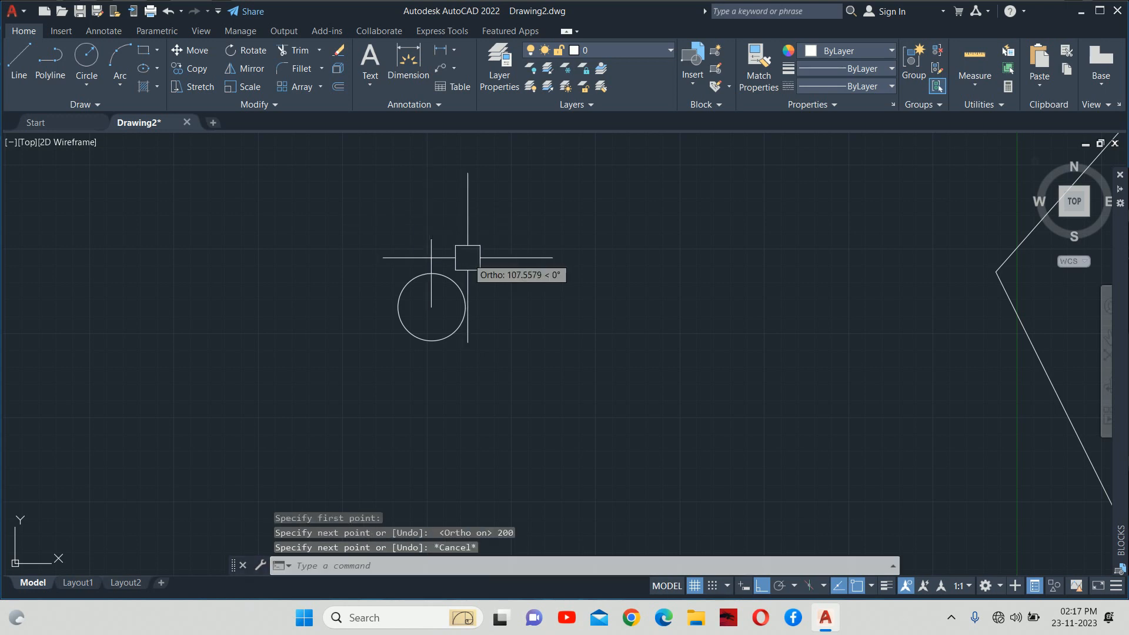
Create a classic polar array of the vertical line with 4 items over 360° about the circle's center
text(arrayc)
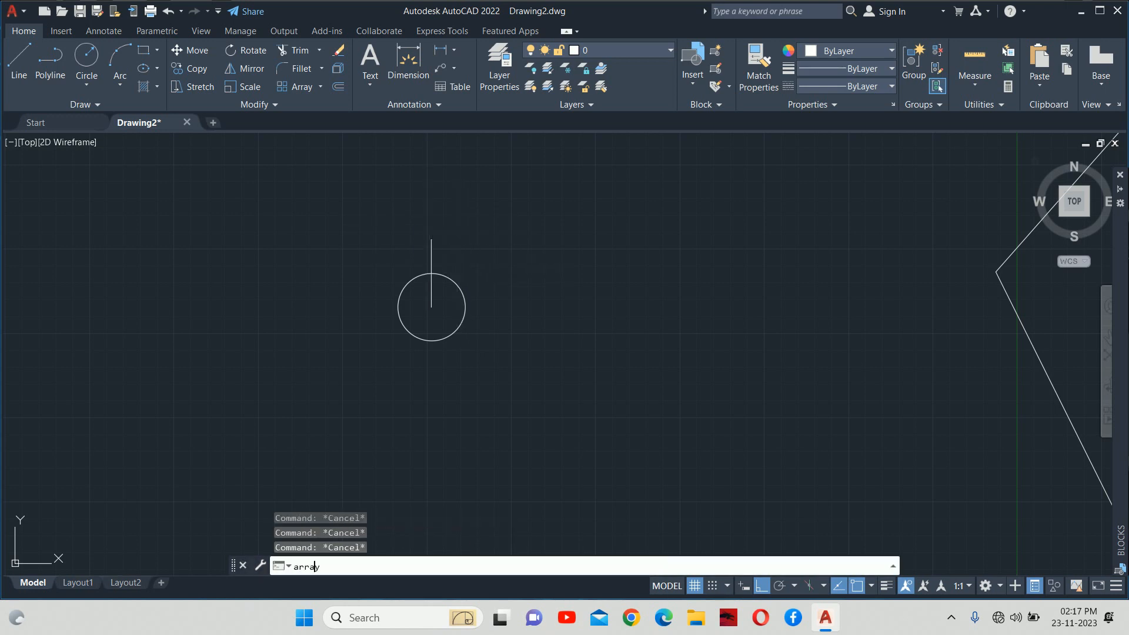
key(Return)
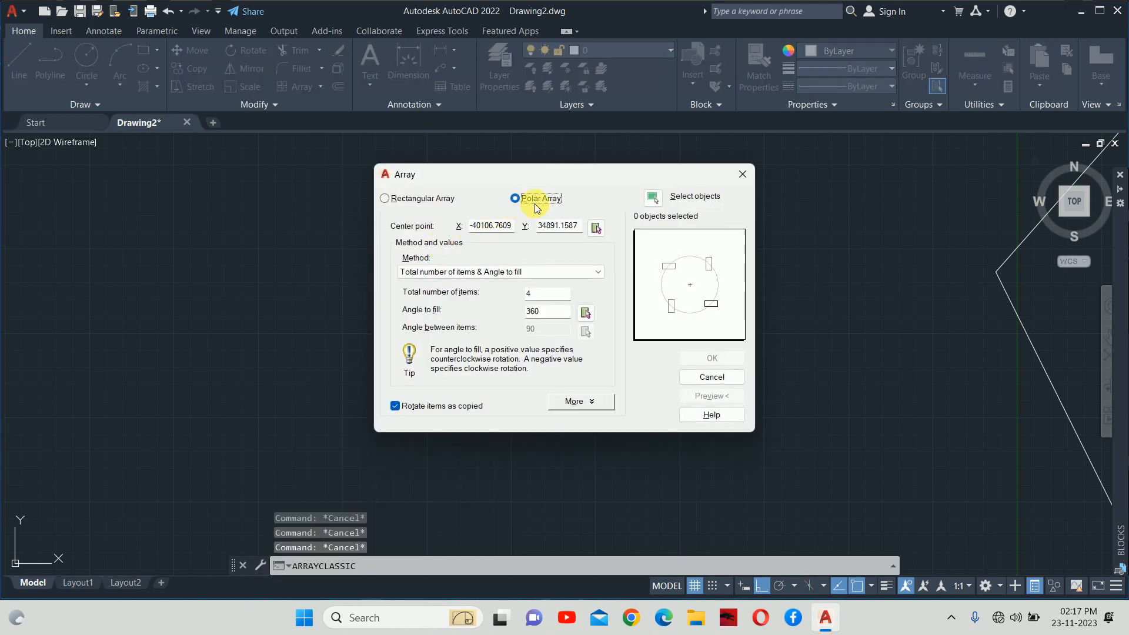
click(650, 194)
click(431, 250)
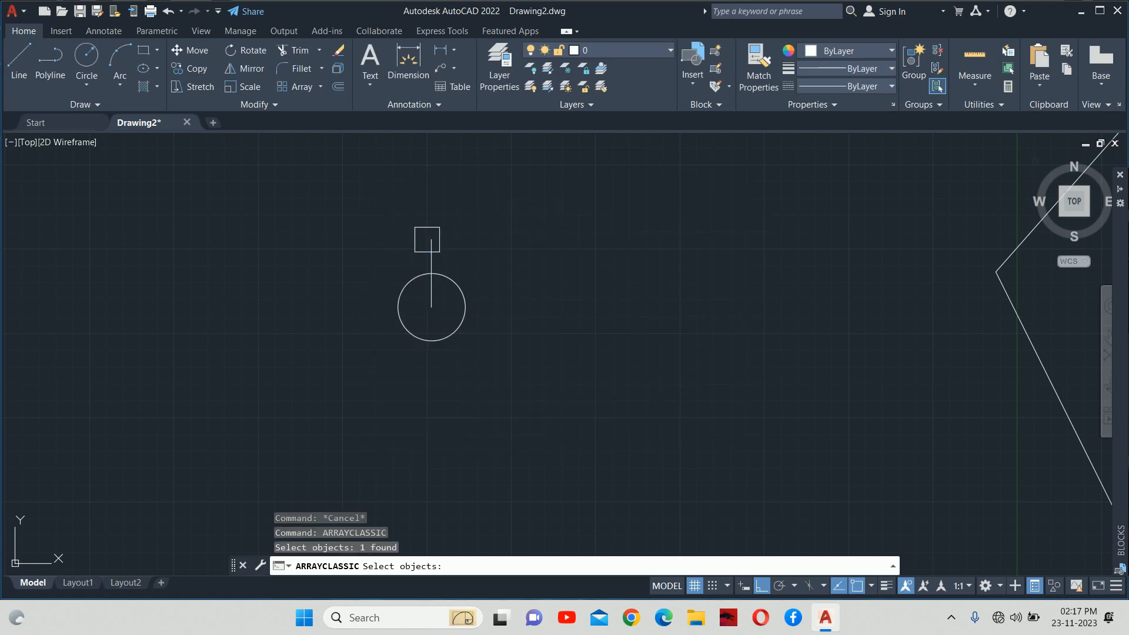
key(Return)
click(592, 228)
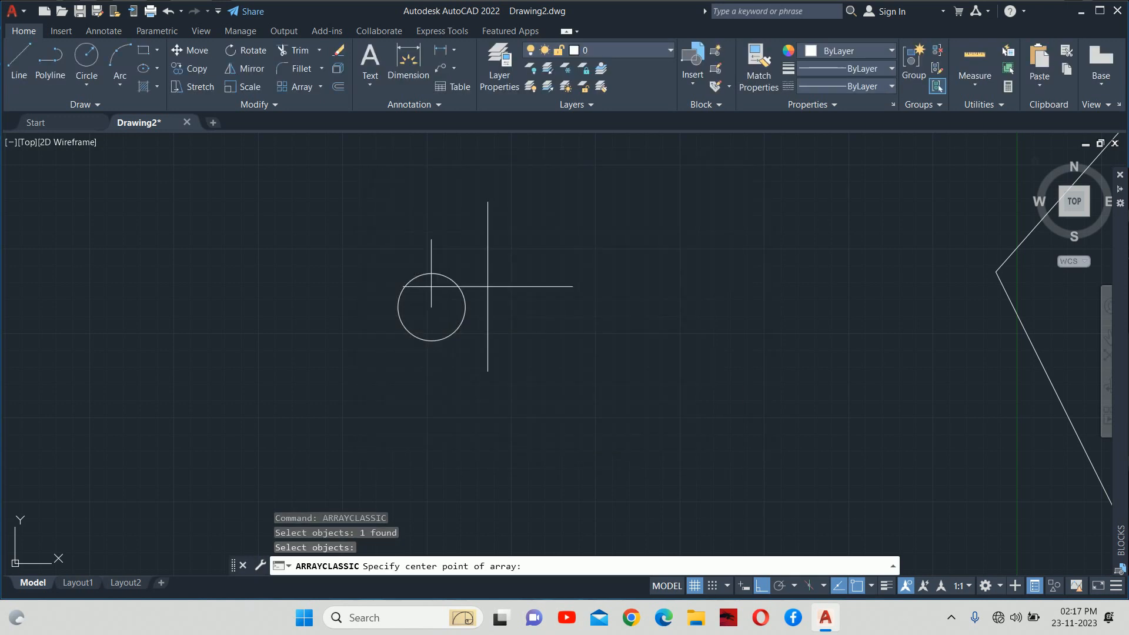
click(431, 296)
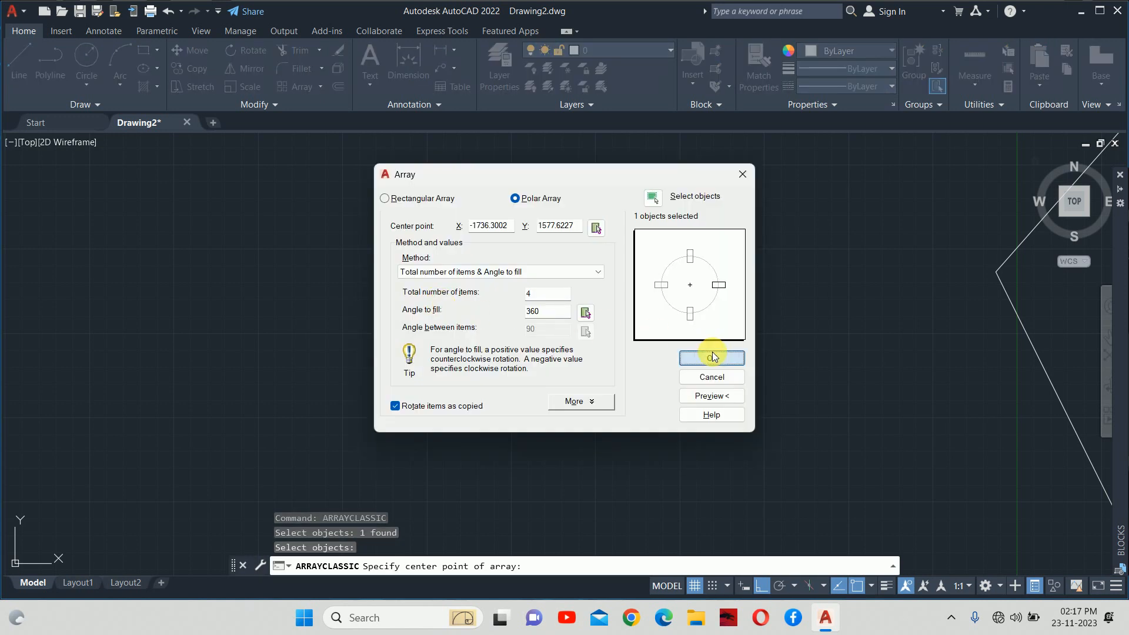
click(713, 359)
key(Escape)
key(Escape)
Start a block definition named coordinates and choose the circle and its four lines as the block objects
scroll(497, 321, down, 3)
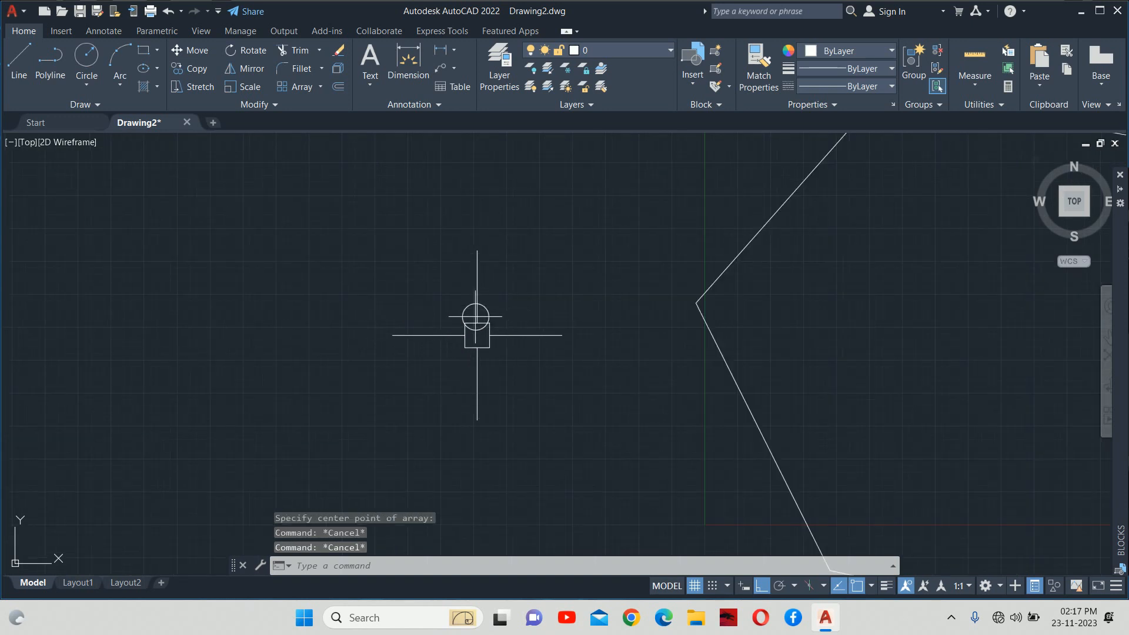
scroll(477, 335, up, 4)
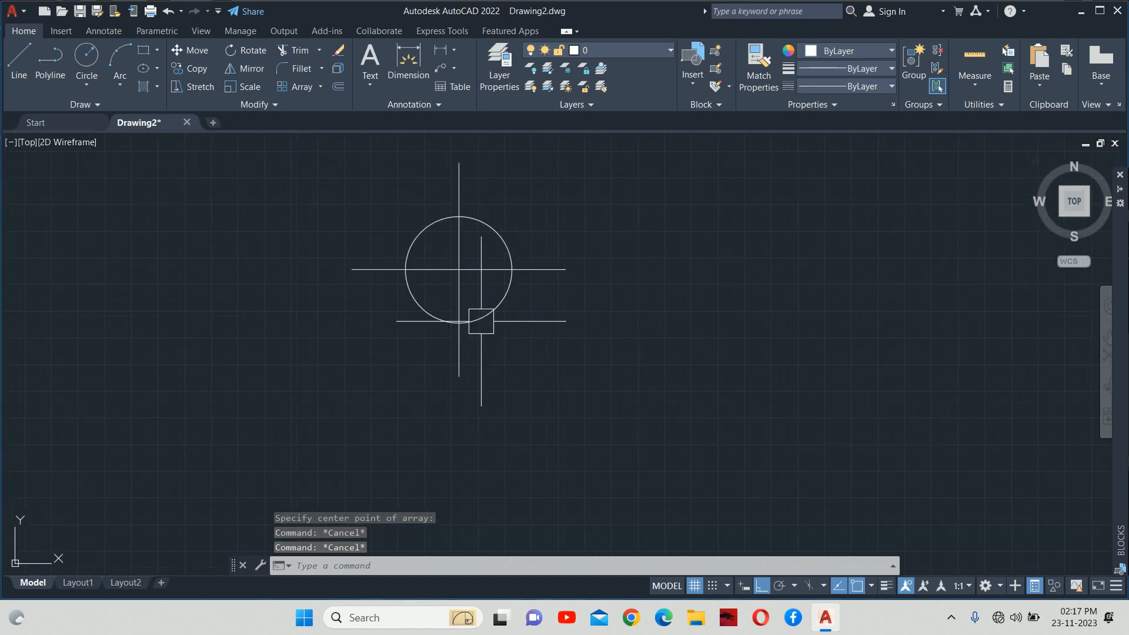
scroll(391, 326, down, 1)
scroll(391, 326, down, 2)
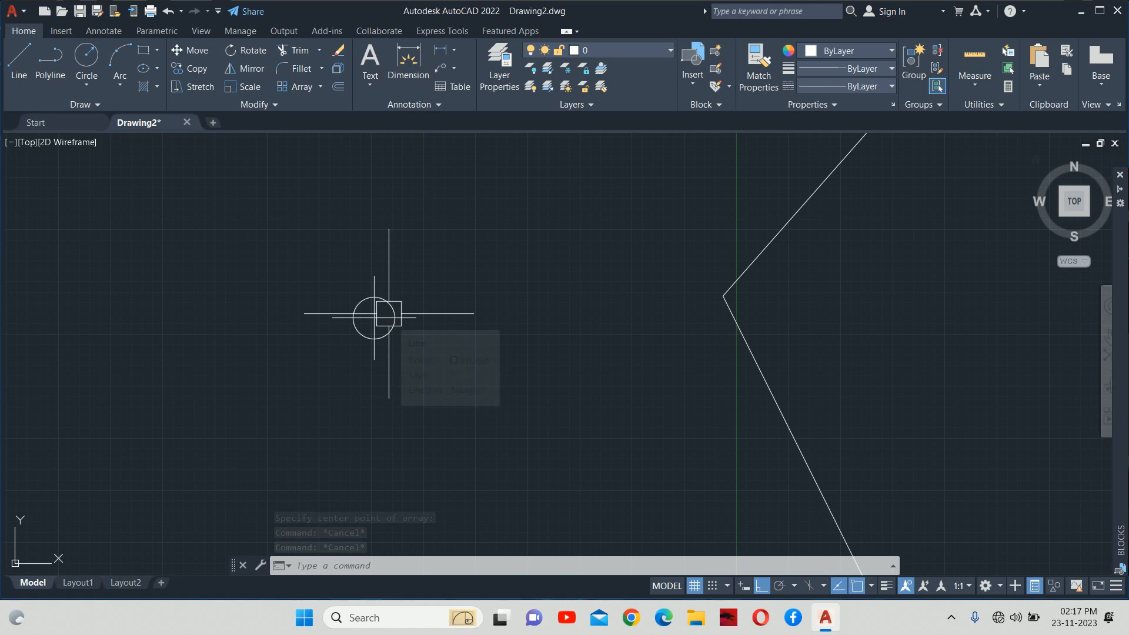
text(b)
key(Return)
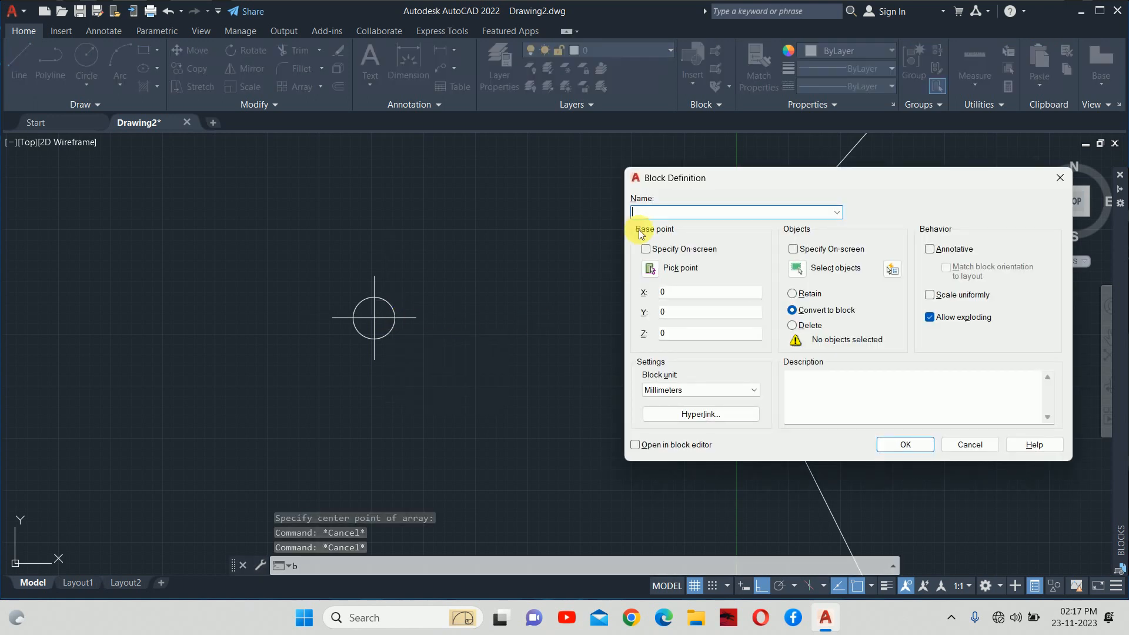
text(co)
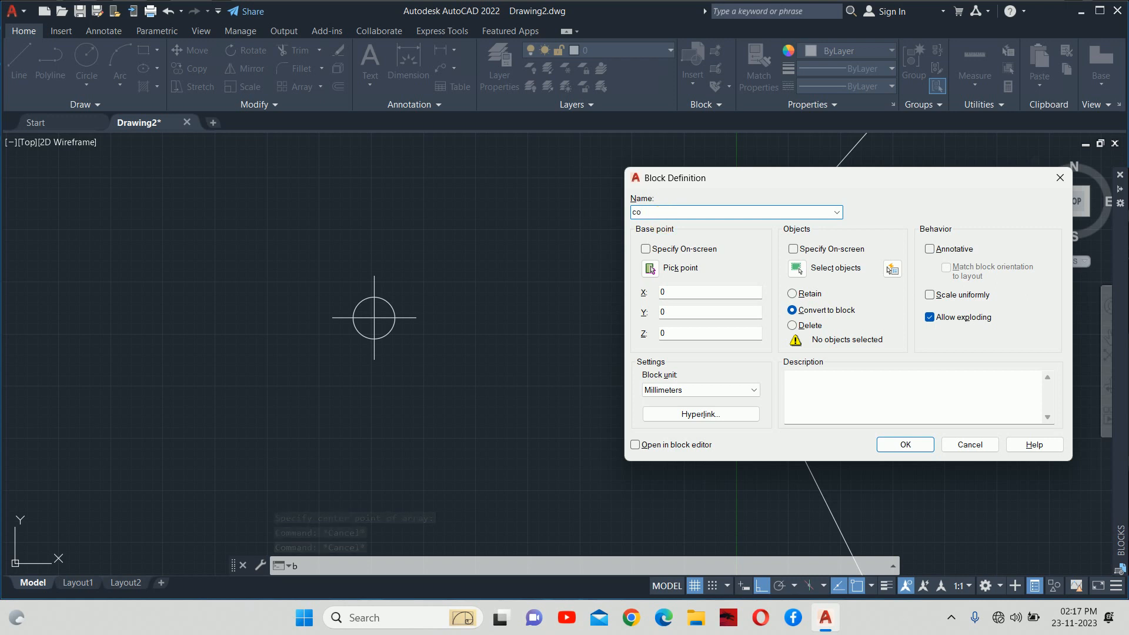
text(ordinates)
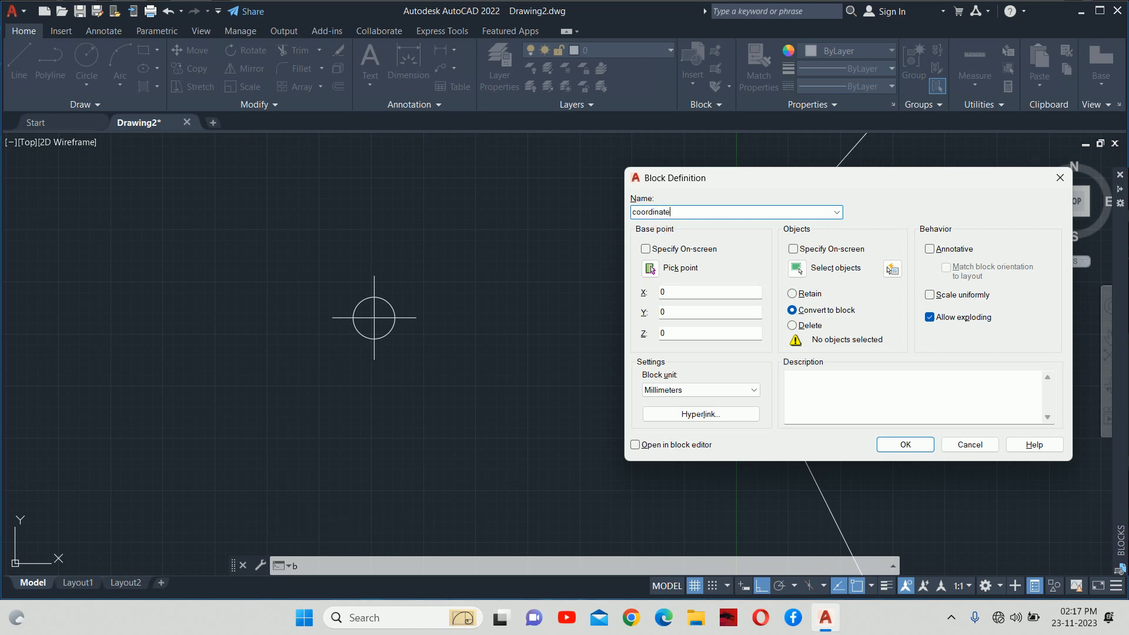
click(797, 268)
click(537, 245)
click(294, 353)
key(Return)
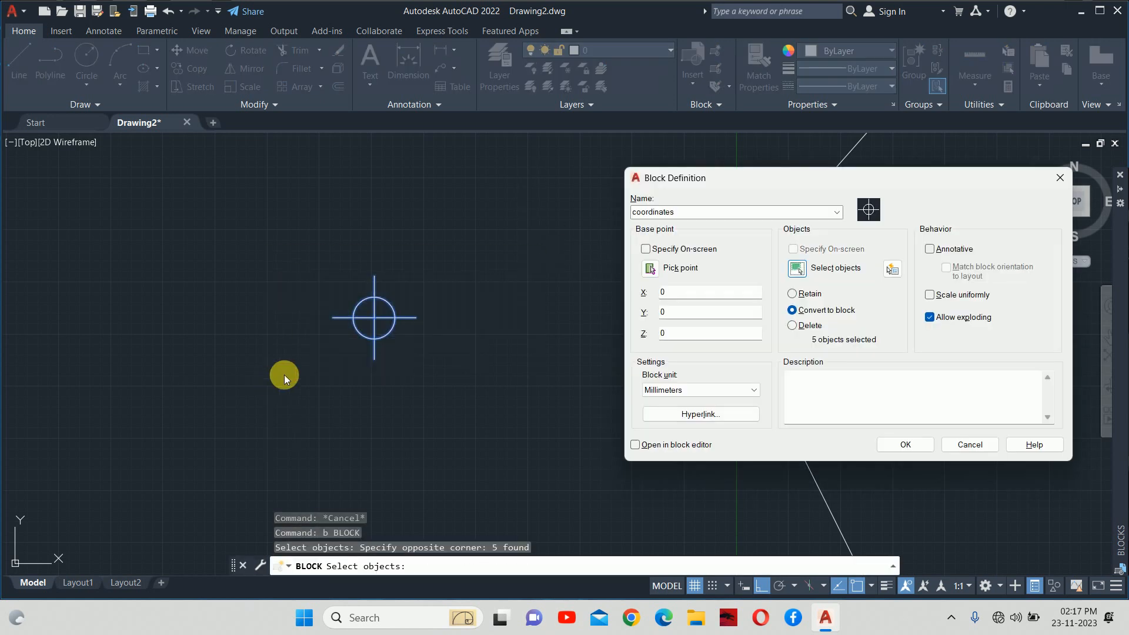
Pick the circle's center as the block's base point and create the block
click(650, 269)
scroll(270, 330, up, 4)
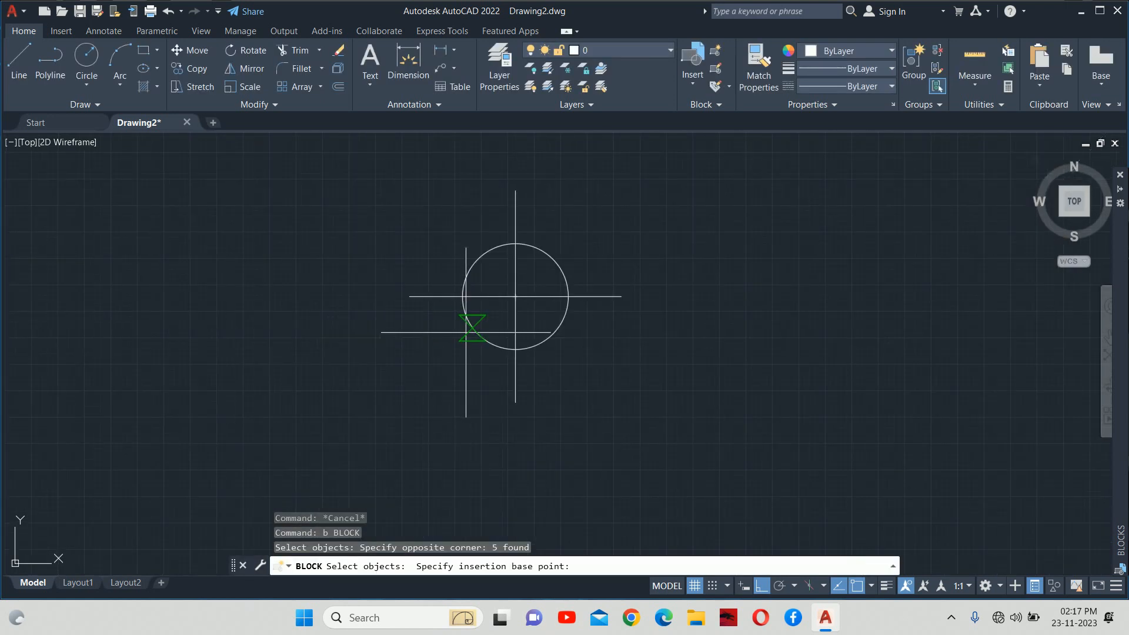
click(516, 297)
click(905, 445)
scroll(671, 323, down, 5)
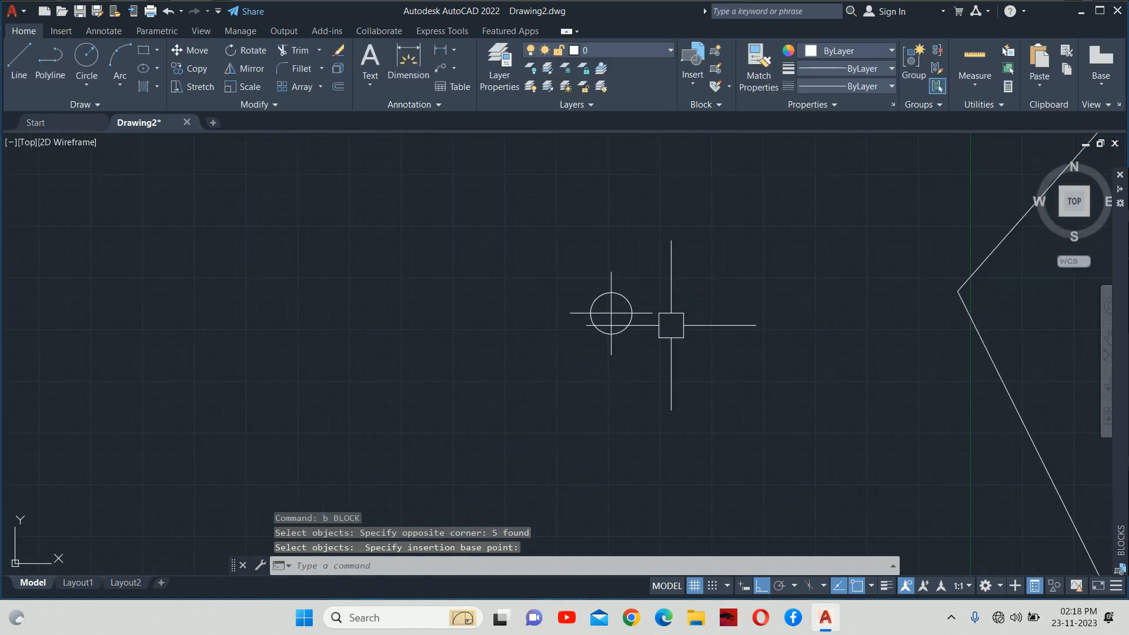
key(Escape)
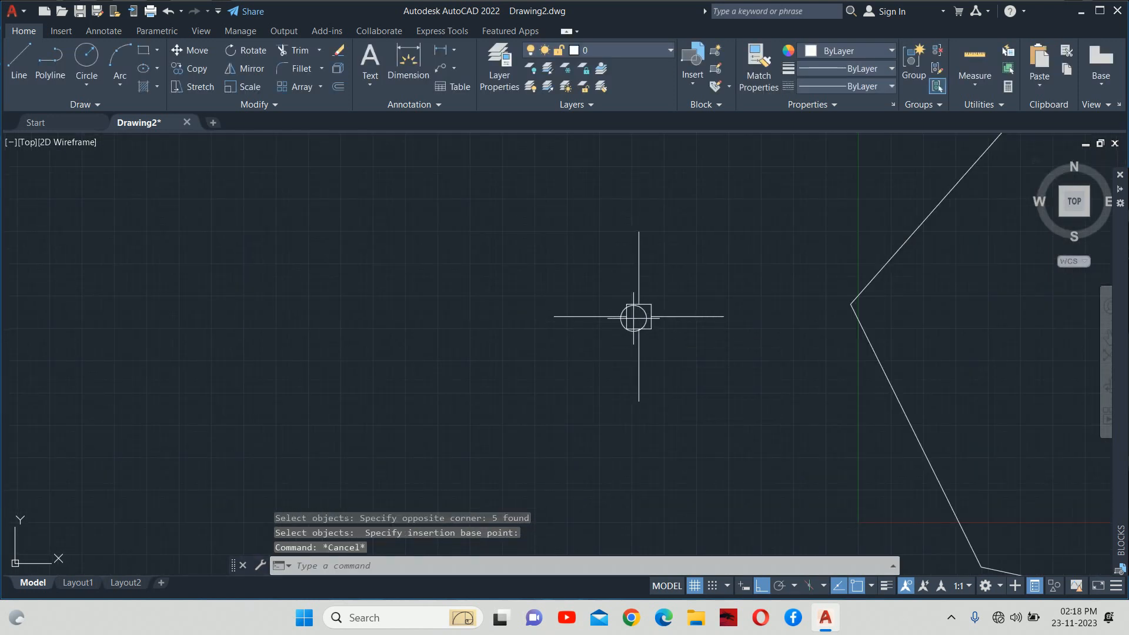
scroll(638, 321, up, 4)
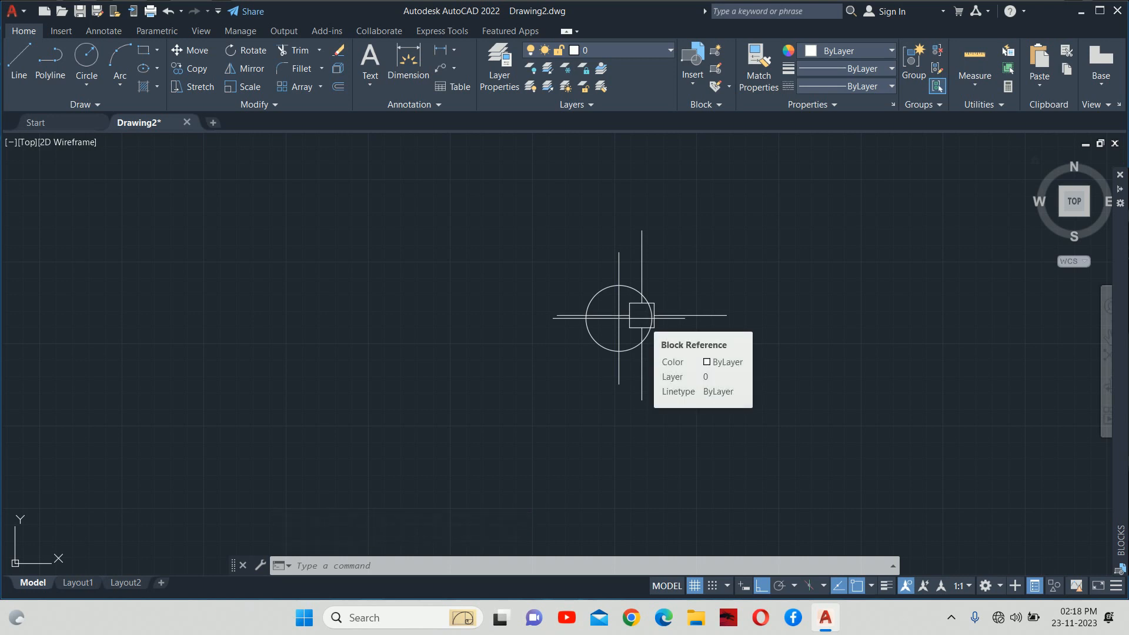
text(att)
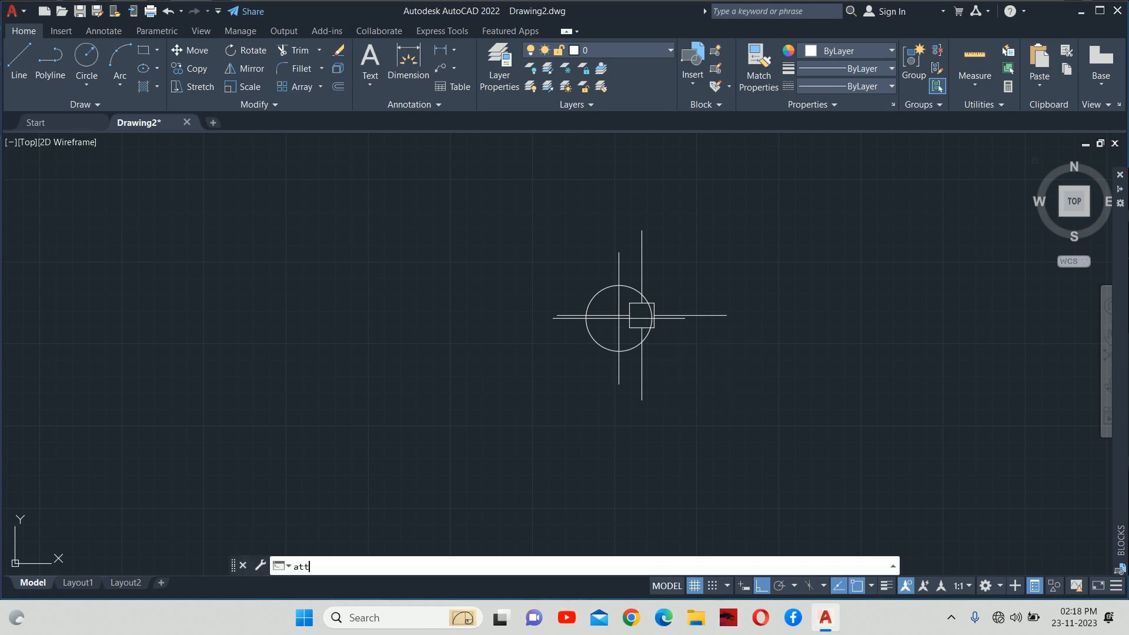
text(def)
key(Return)
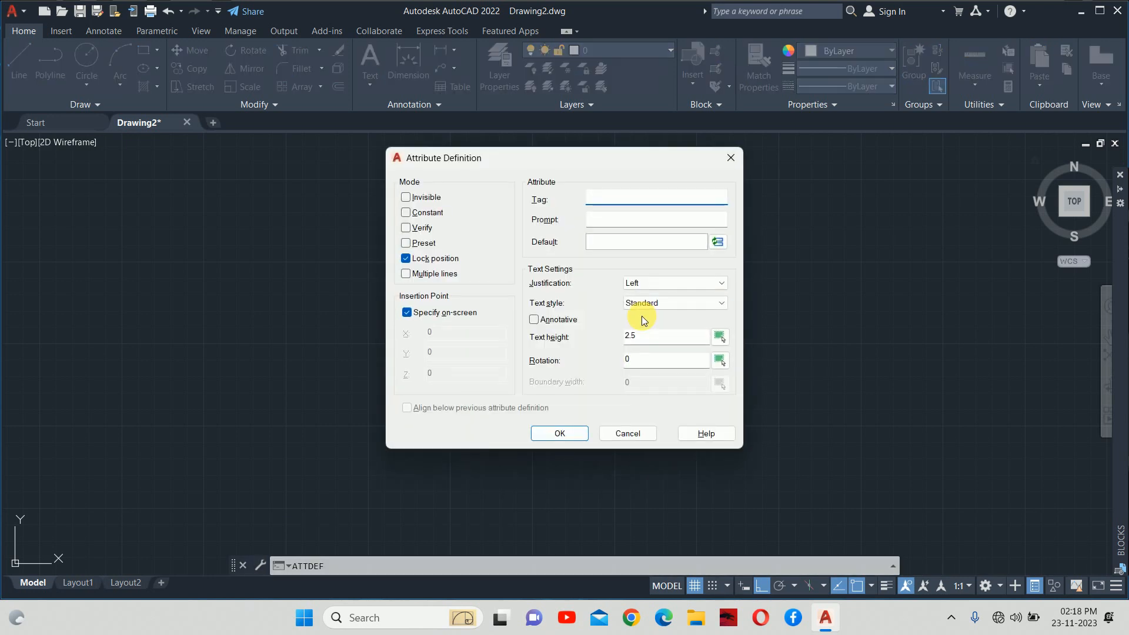
key(Escape)
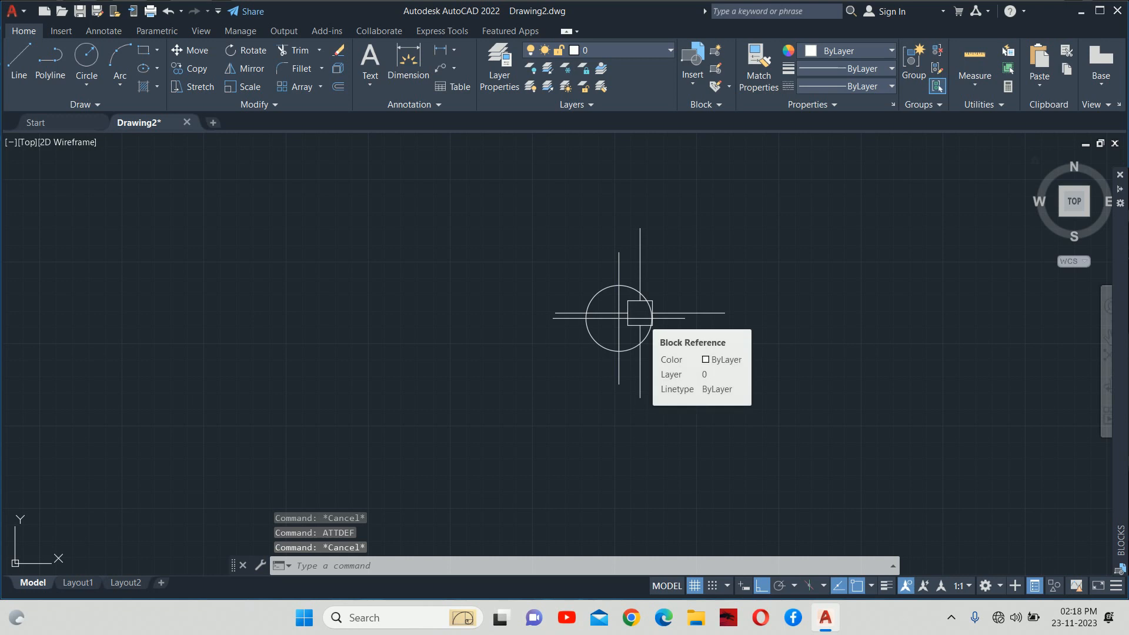
Open the coordinates block's definition in the Block Editor
click(640, 312)
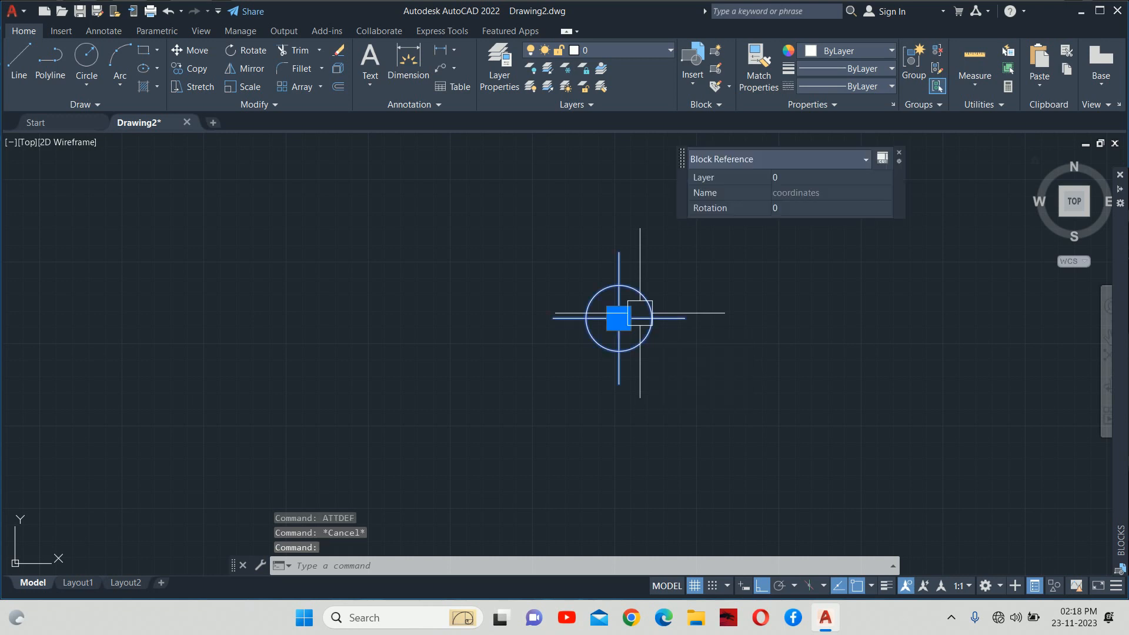
double_click(640, 314)
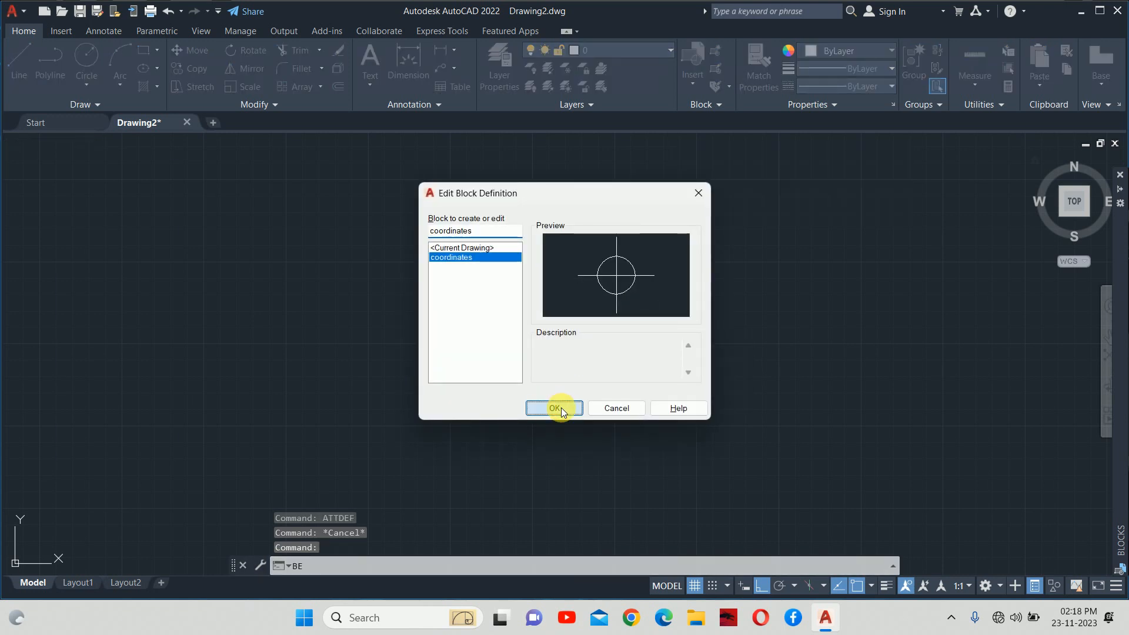
click(561, 408)
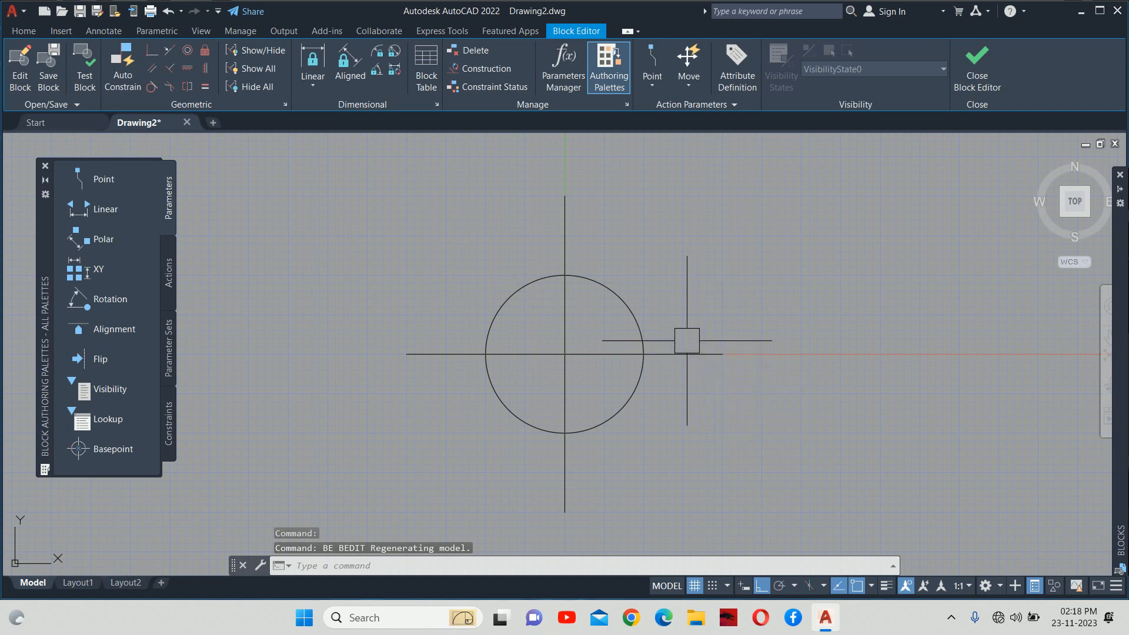
scroll(685, 338, down, 3)
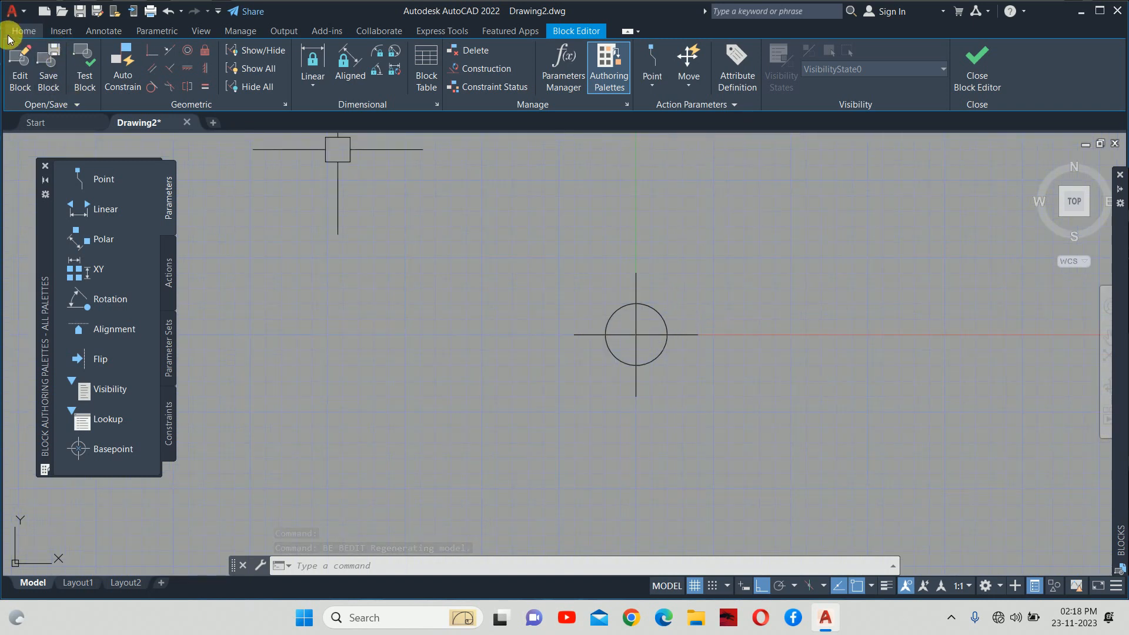
click(745, 78)
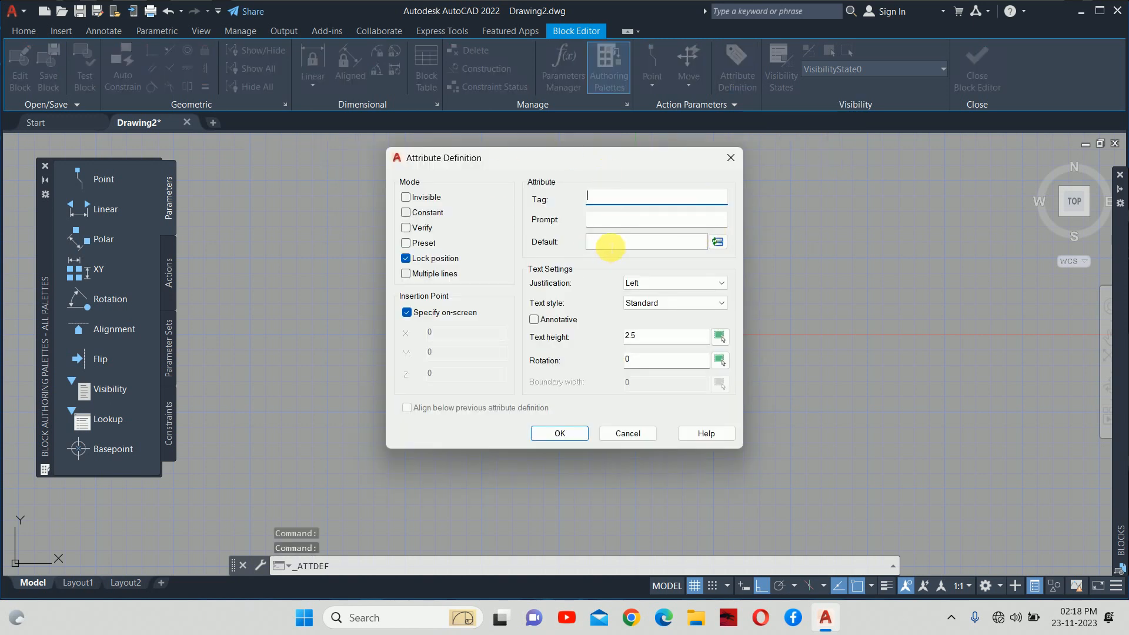
key(Escape)
click(663, 330)
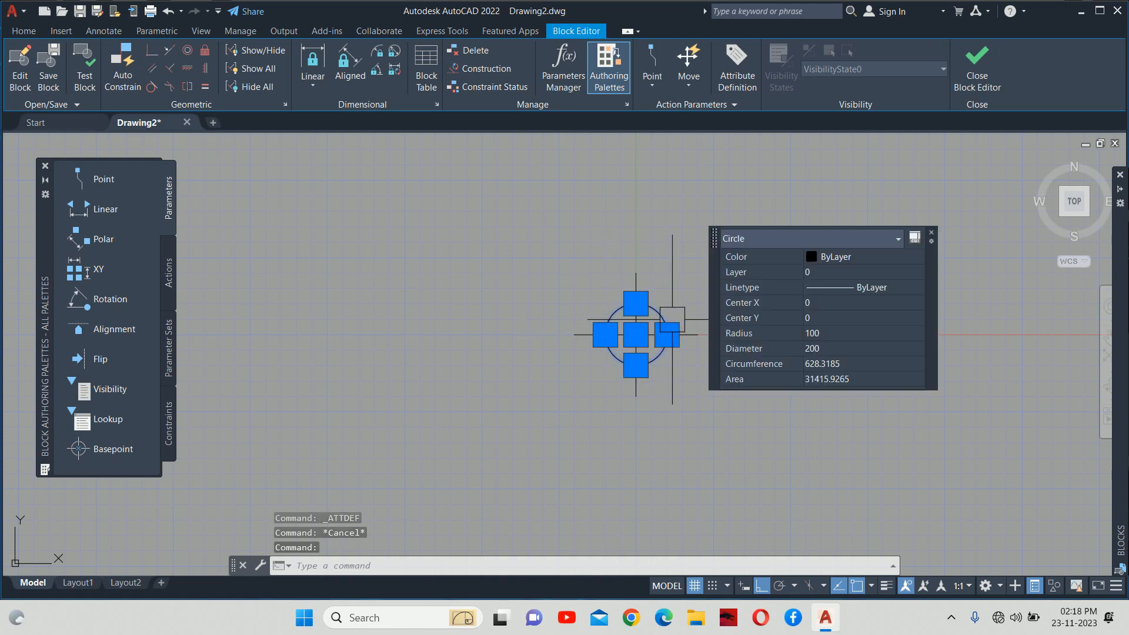
key(Escape)
Start an attribute definition with the tag coordinates and the prompt "enter the coordinates of object"
text(attdef)
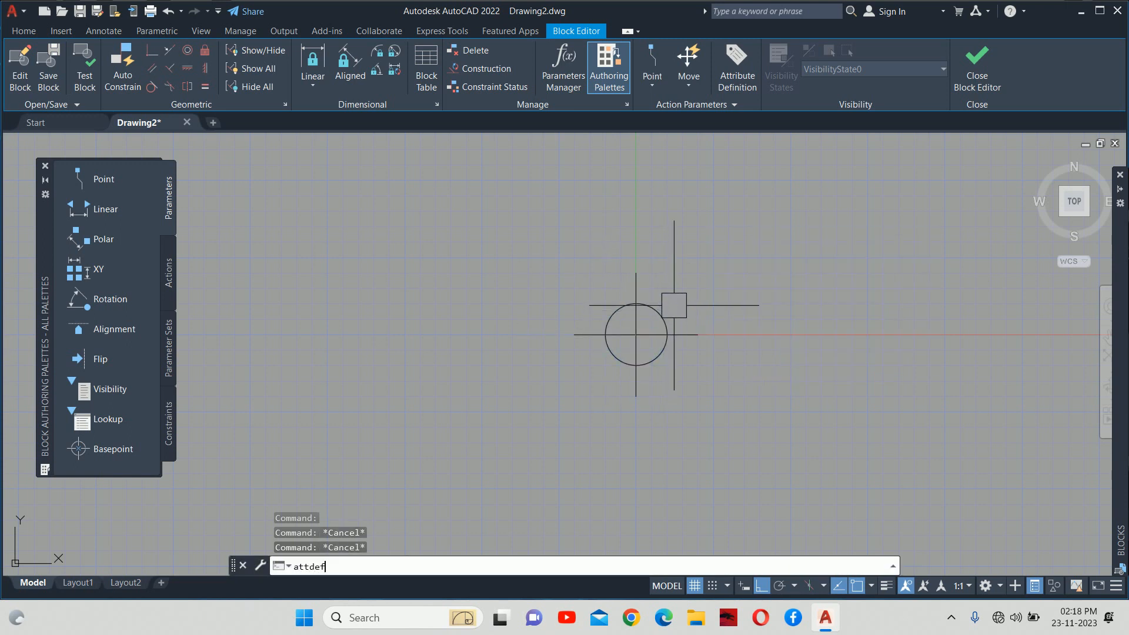
key(Return)
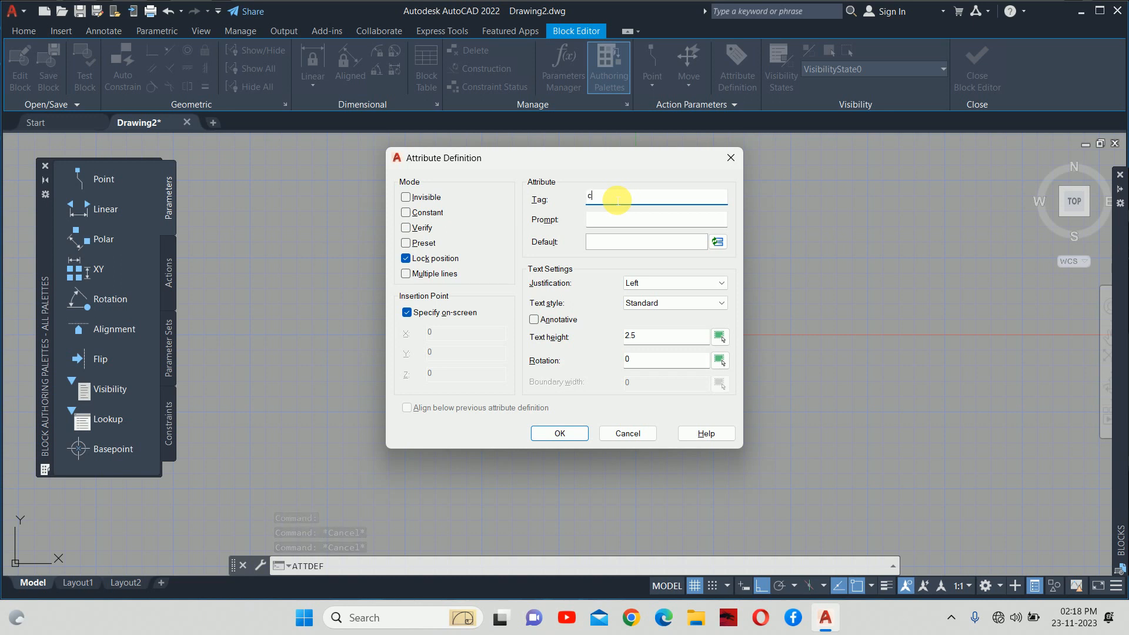
text(coordi)
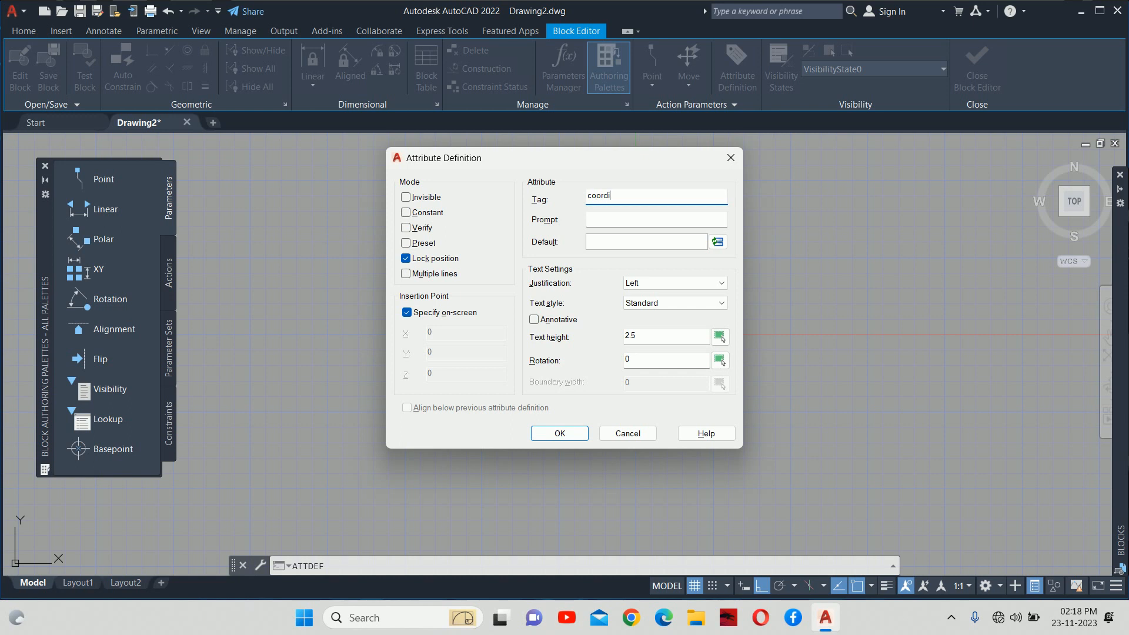
text(nates)
click(594, 221)
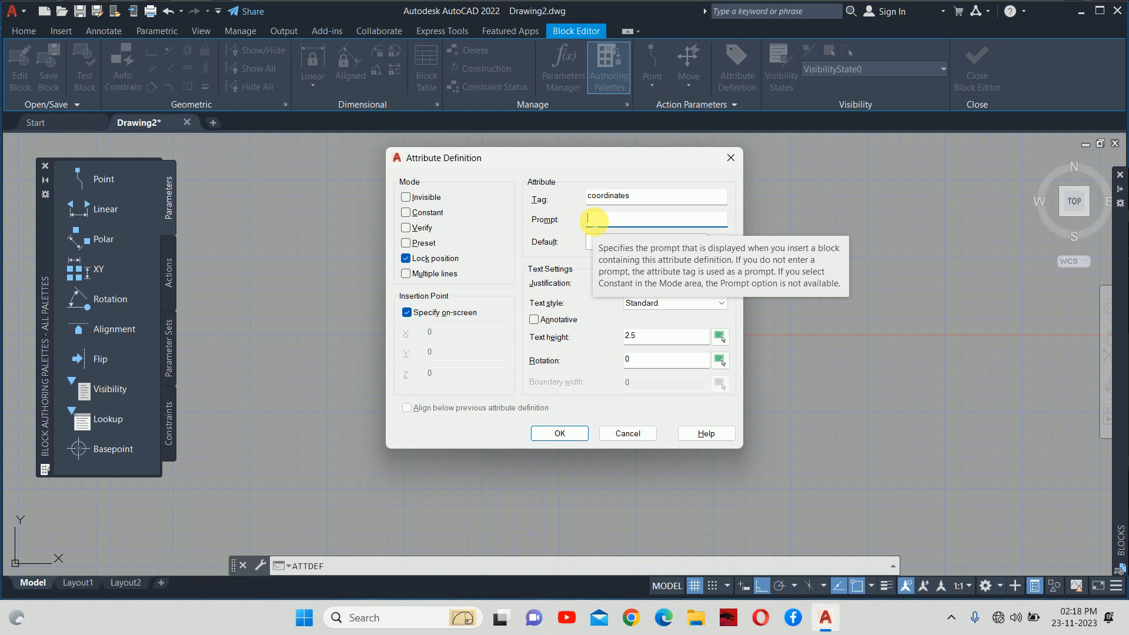
text(en)
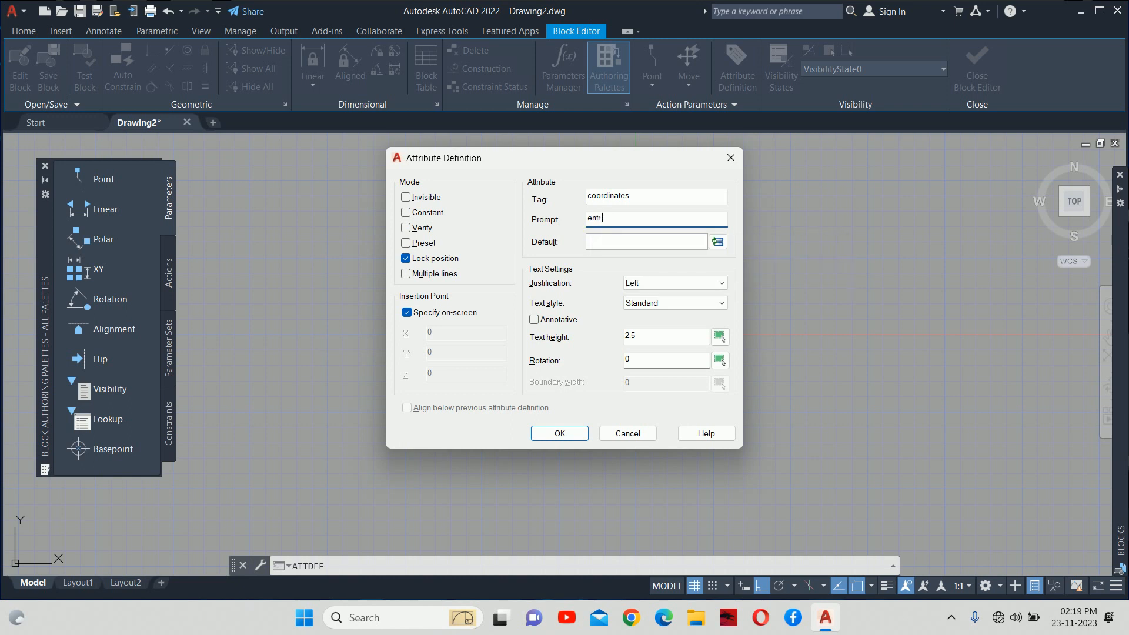
text(ter the coordinaet)
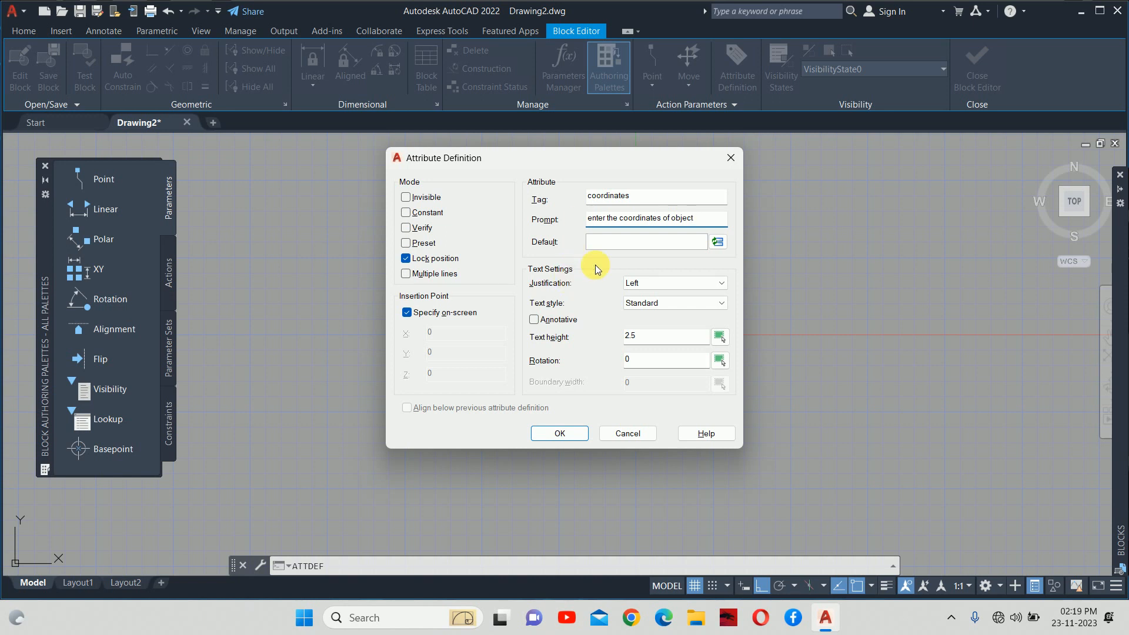
Set the attribute's text height to 100
click(601, 242)
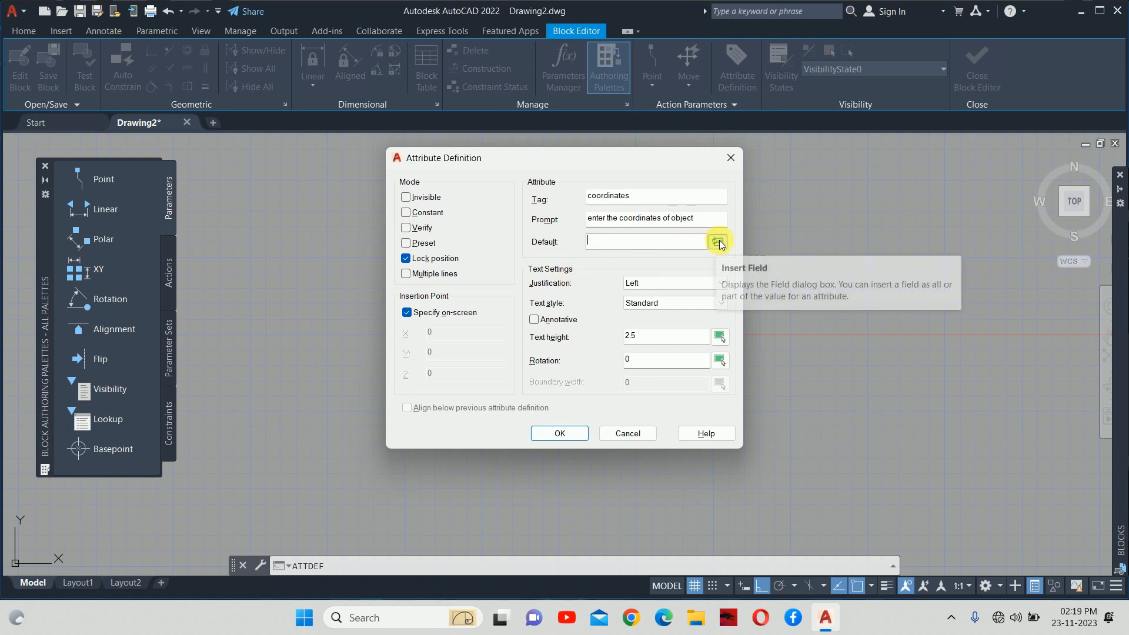
click(660, 336)
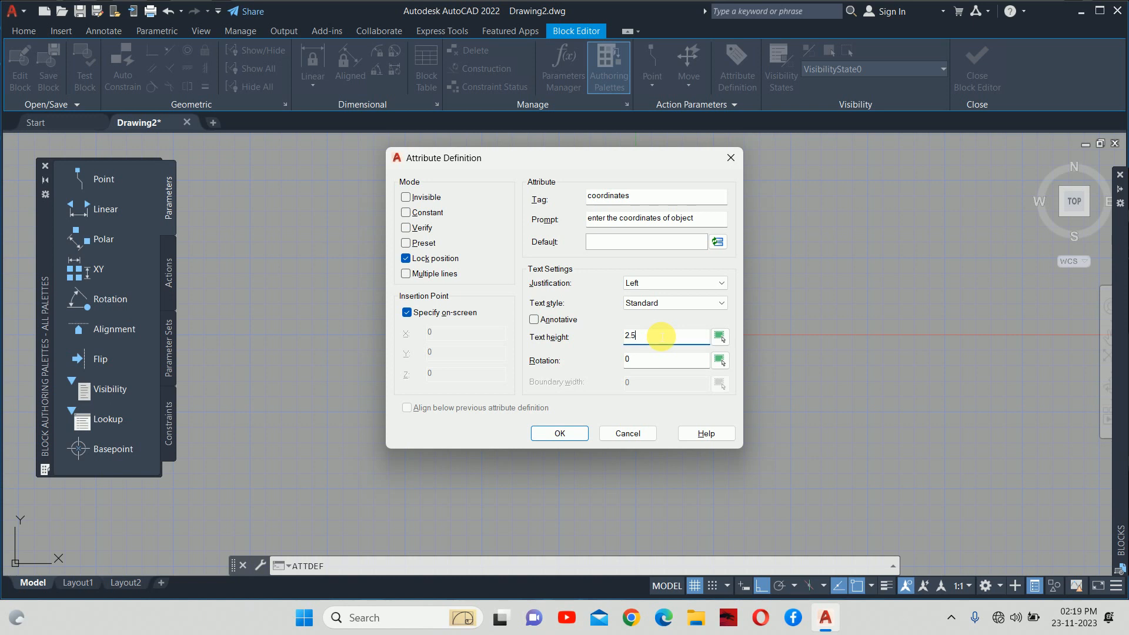
double_click(659, 336)
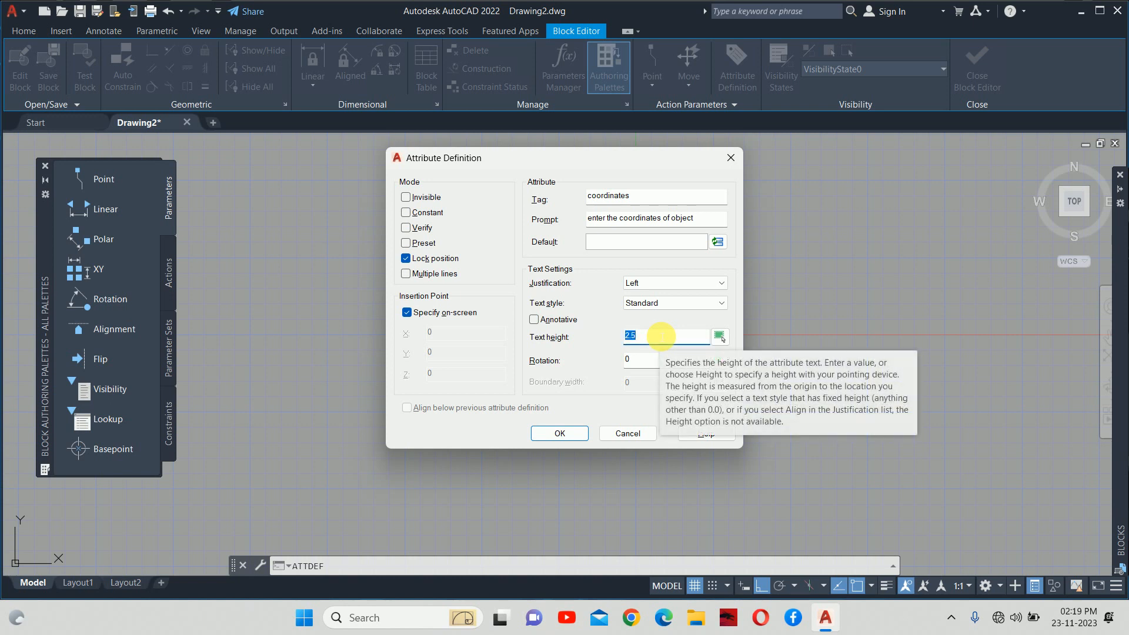
text(100)
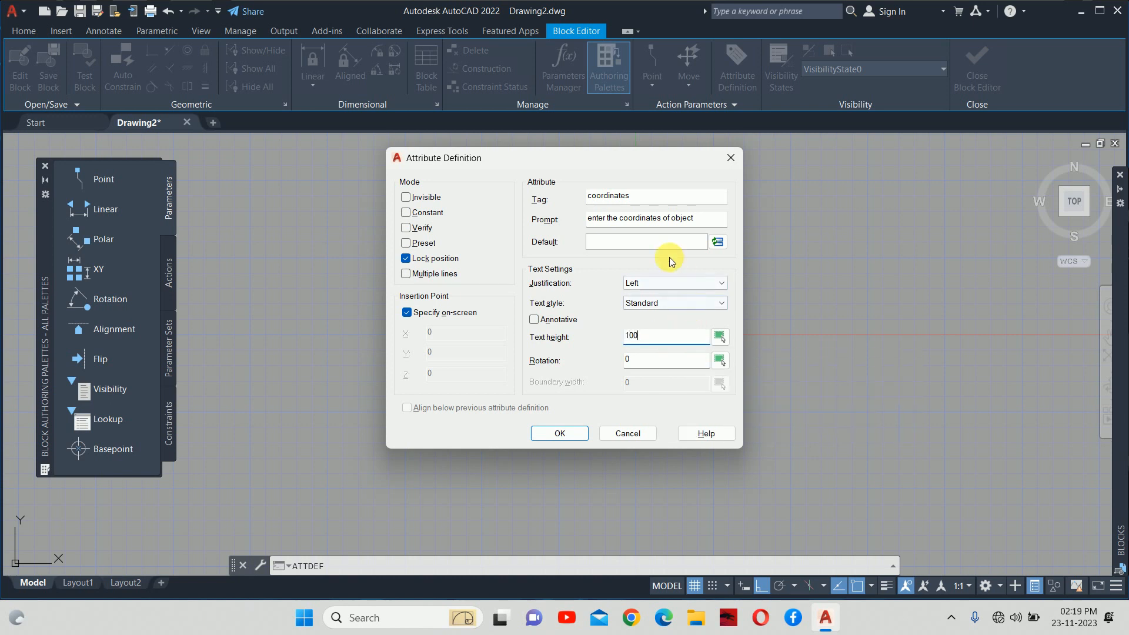
Start a field for the attribute's default value, using the Object field from the Objects category with the block's circle as its source
click(718, 242)
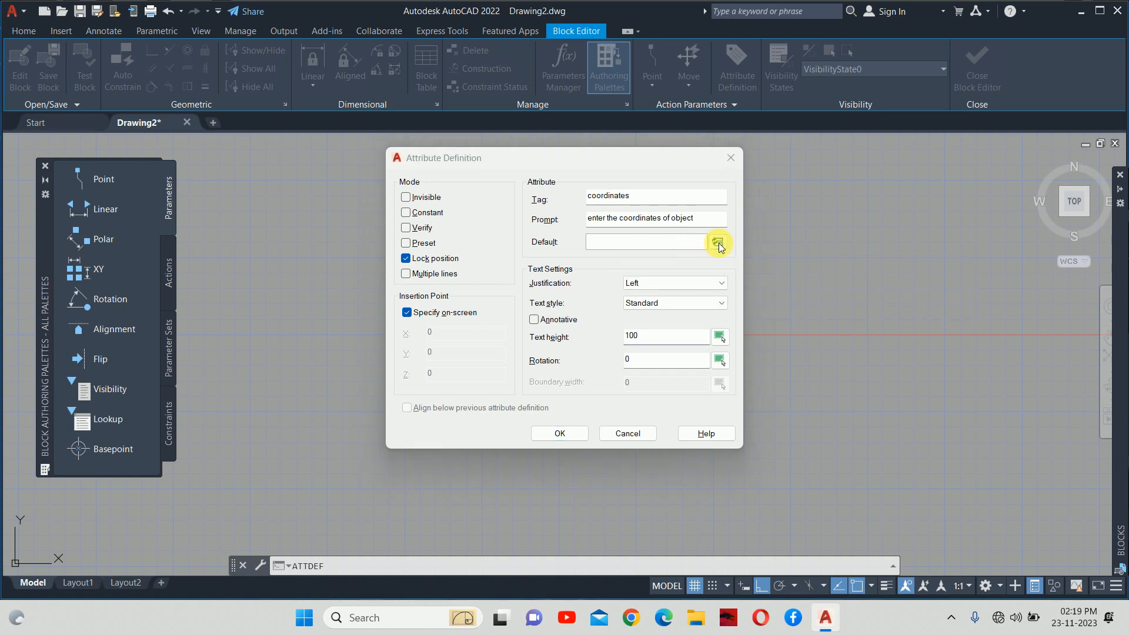
click(373, 155)
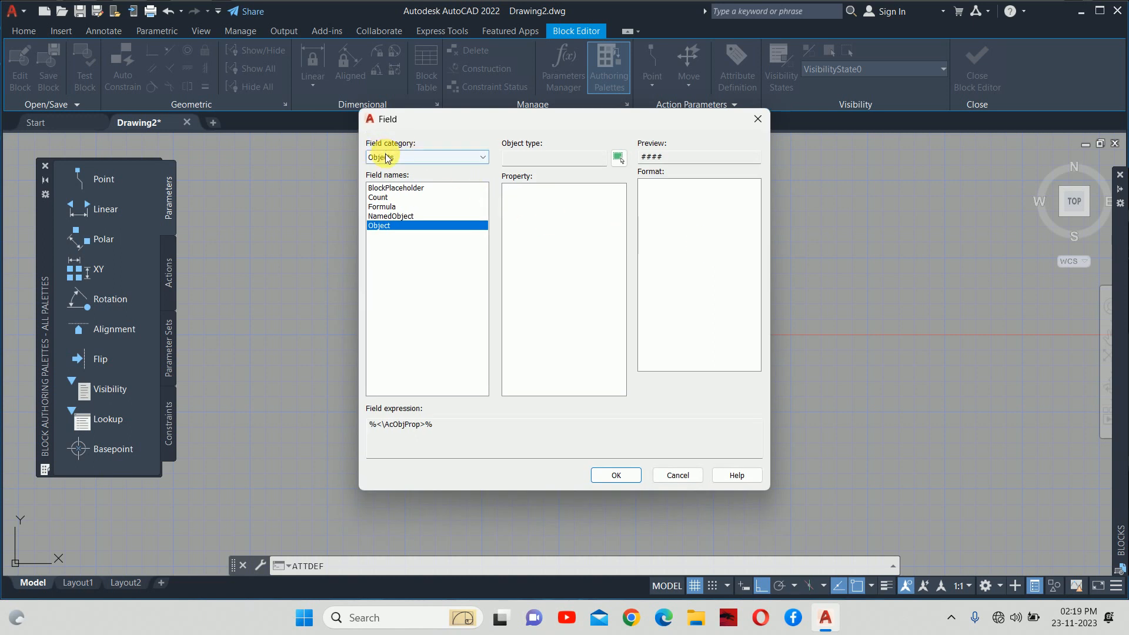
click(380, 167)
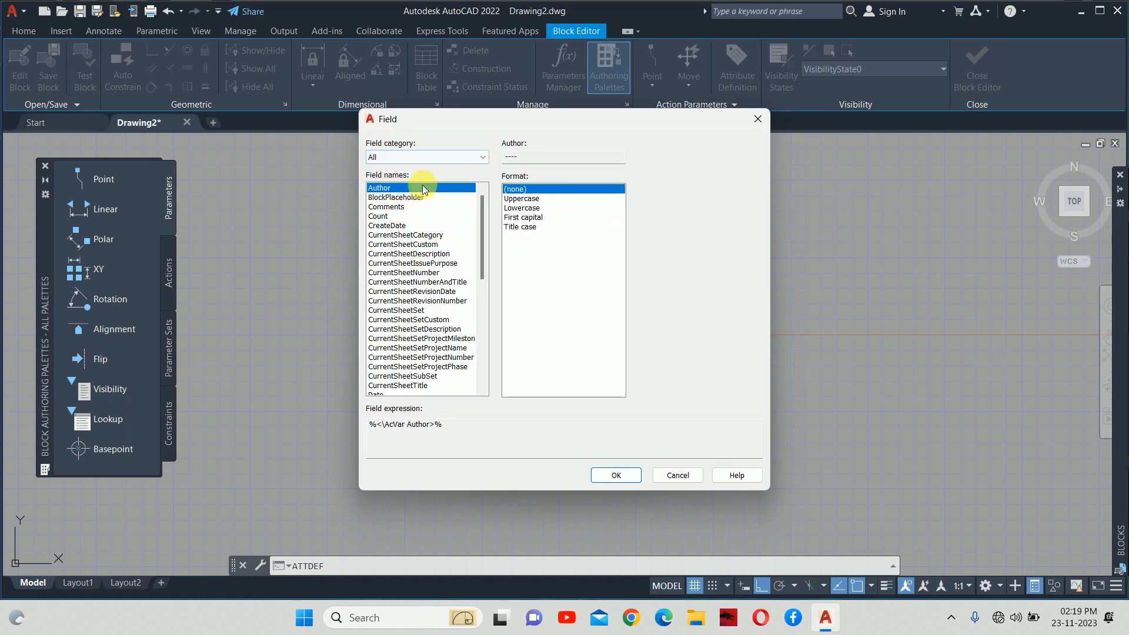
click(428, 157)
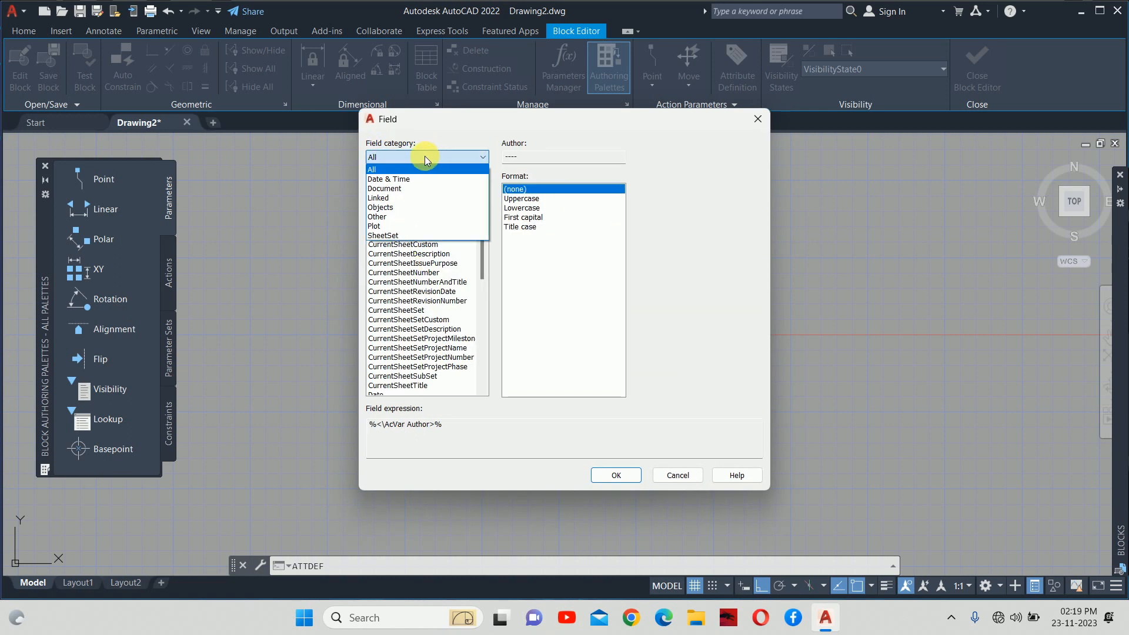
click(391, 208)
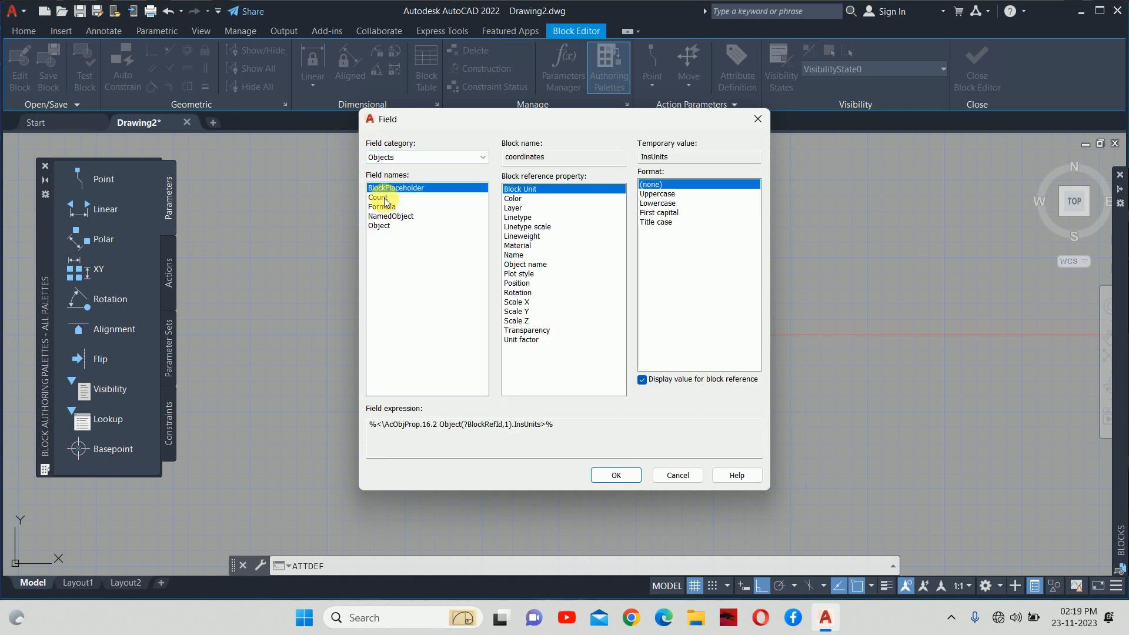
click(381, 227)
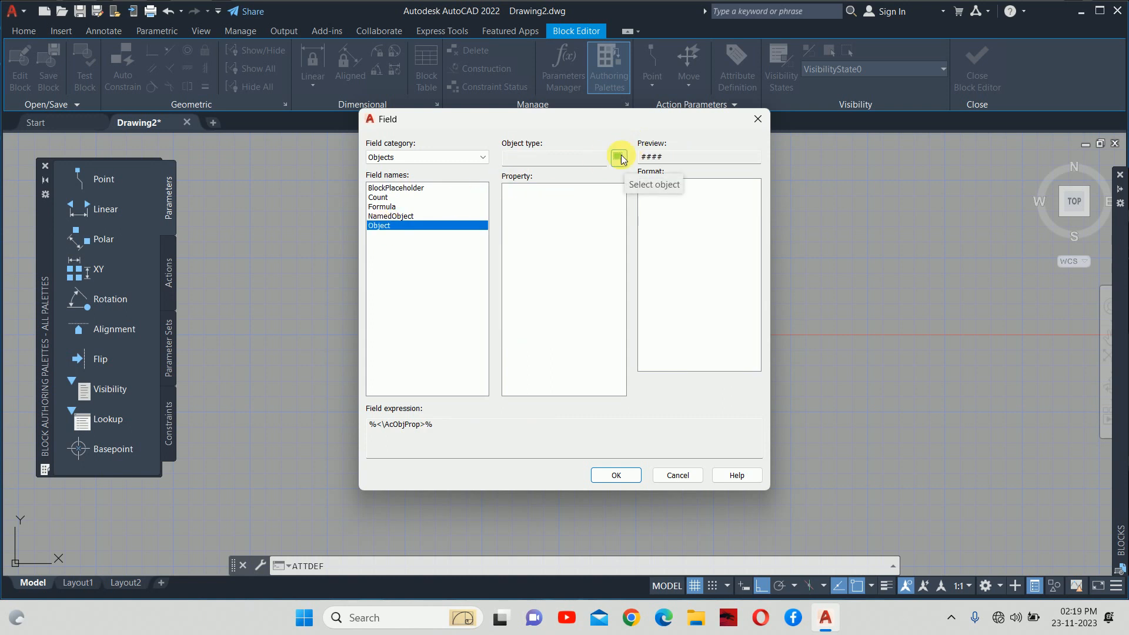
click(619, 157)
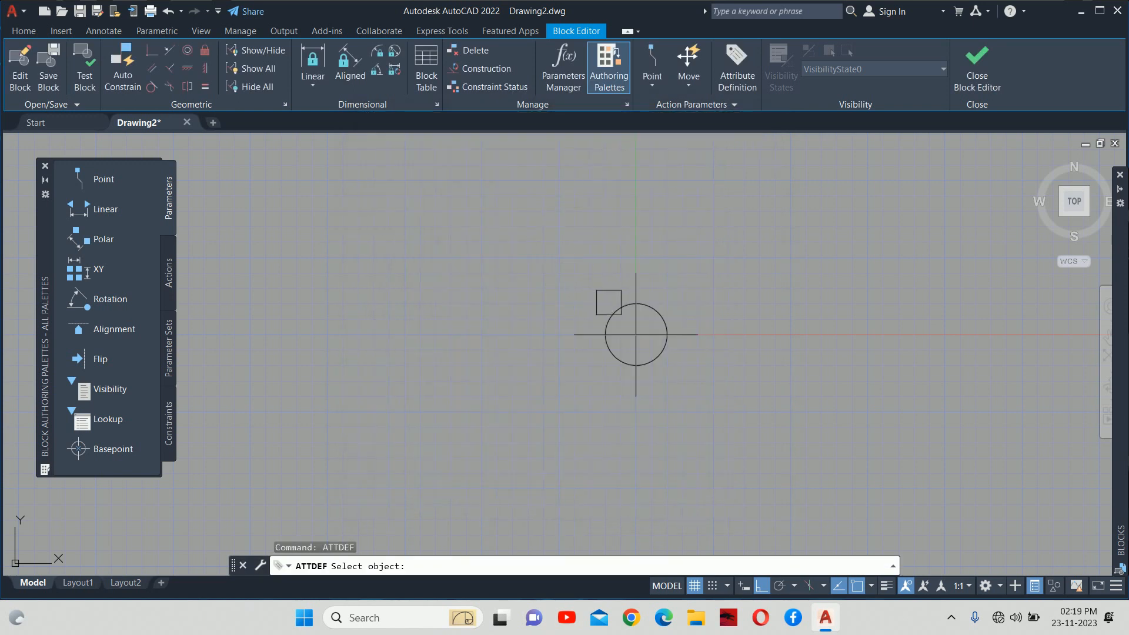
click(608, 302)
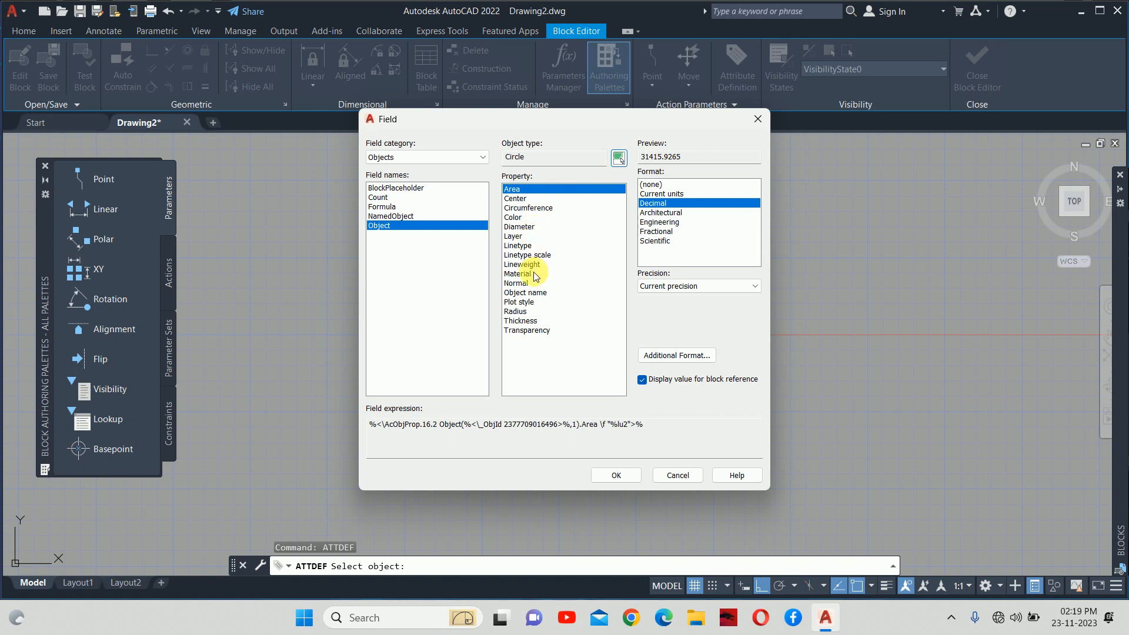
Set the field to the circle's Center in Decimal format with 0.00 precision and a comma separator, and insert it as the default
click(522, 200)
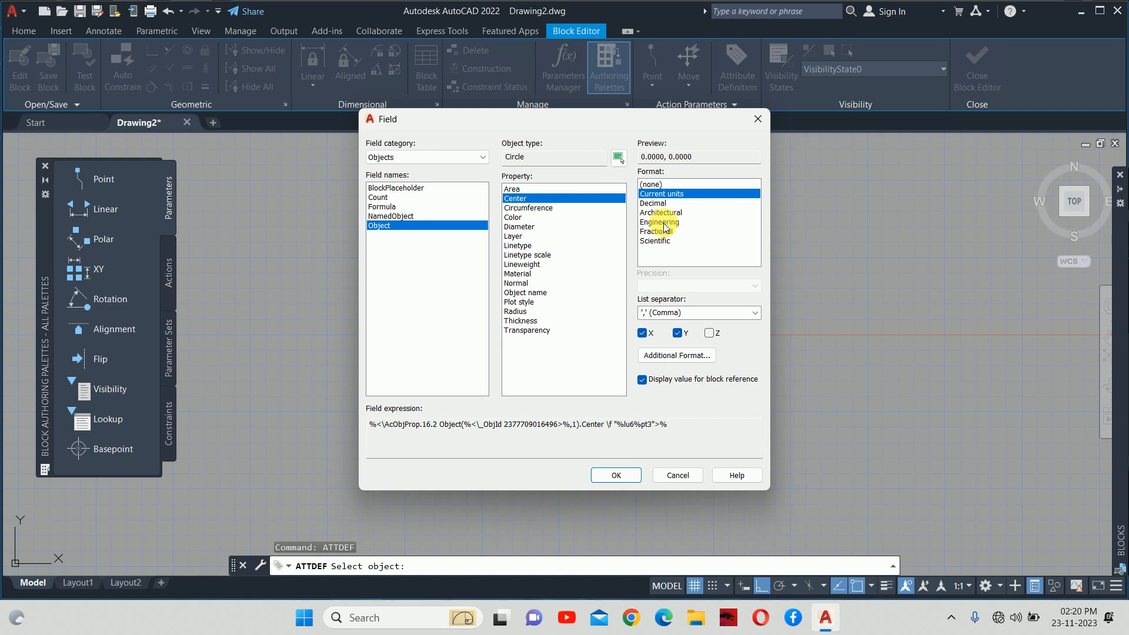
click(654, 203)
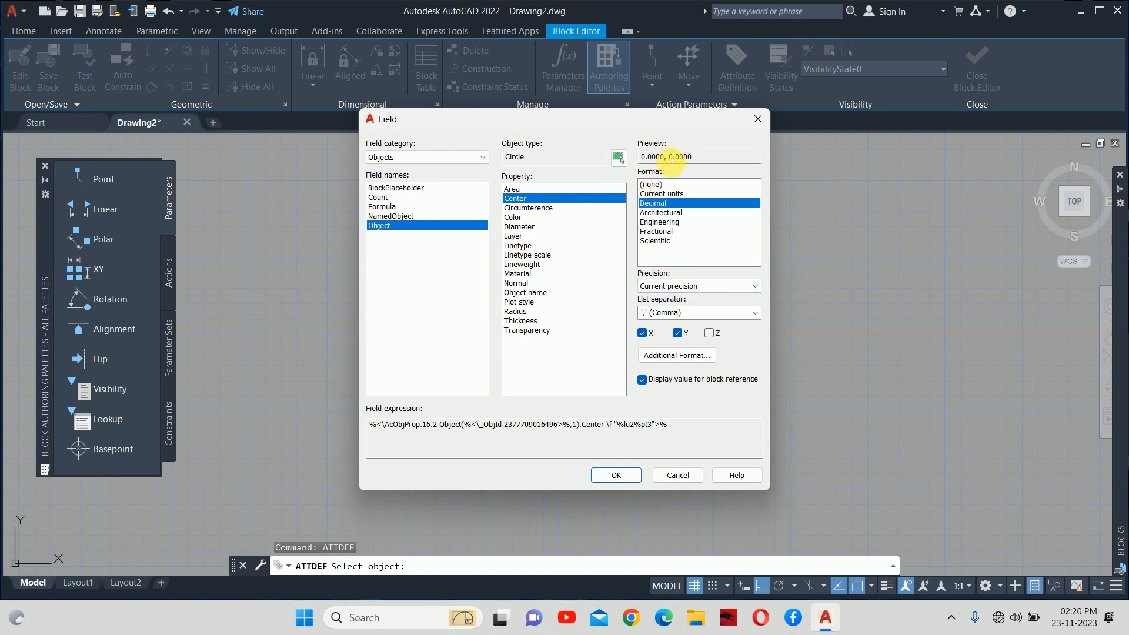
click(669, 318)
click(748, 316)
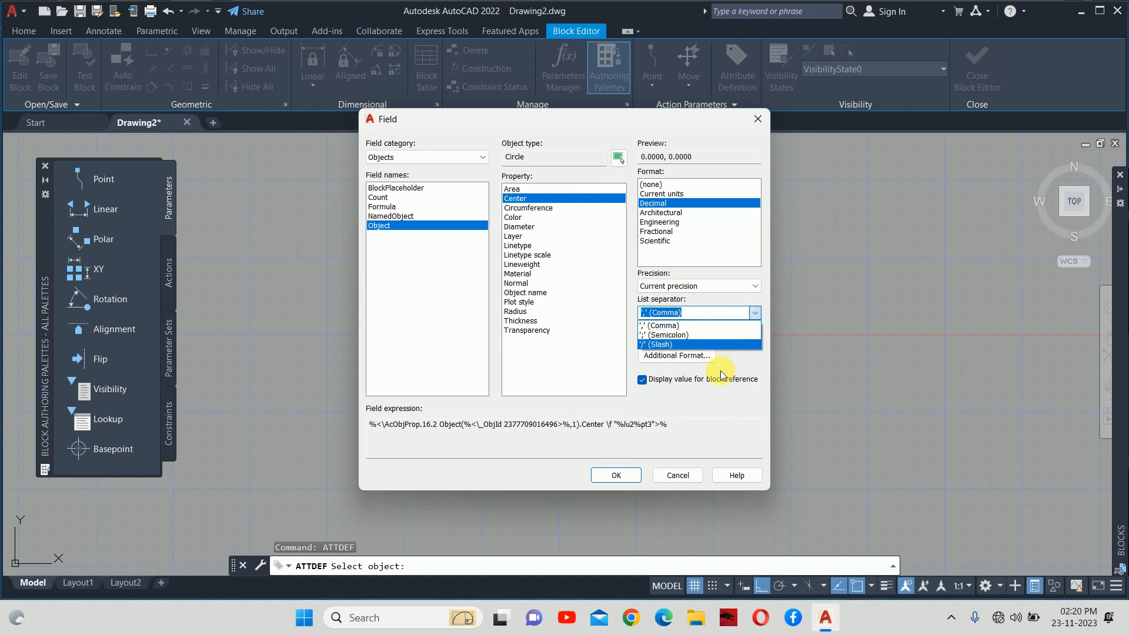
click(750, 407)
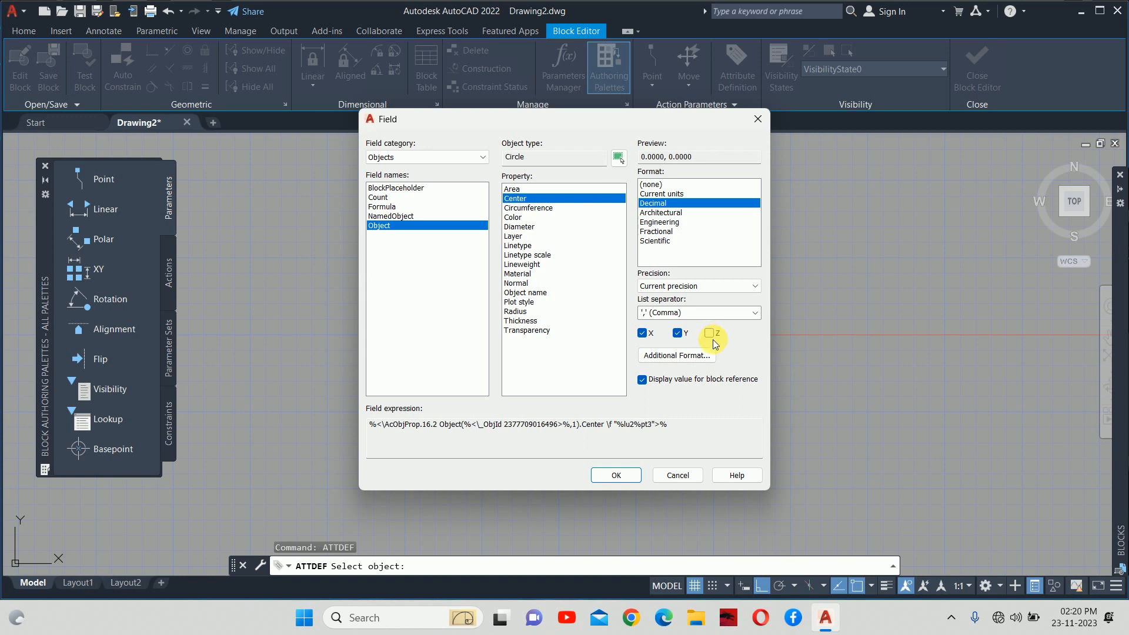
click(700, 357)
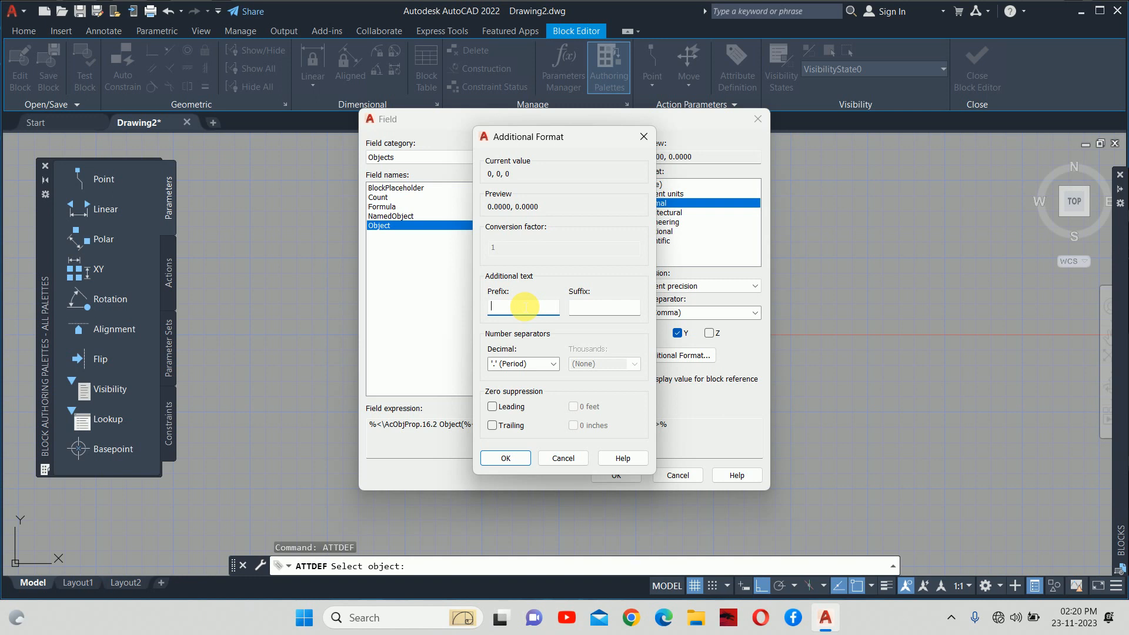
click(563, 459)
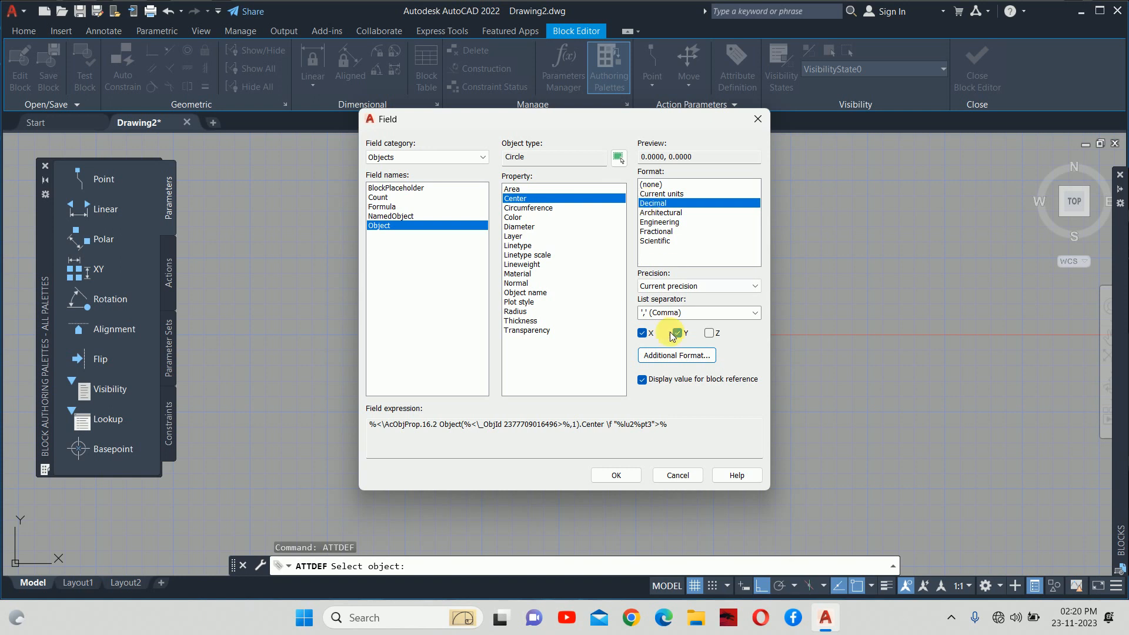
click(674, 287)
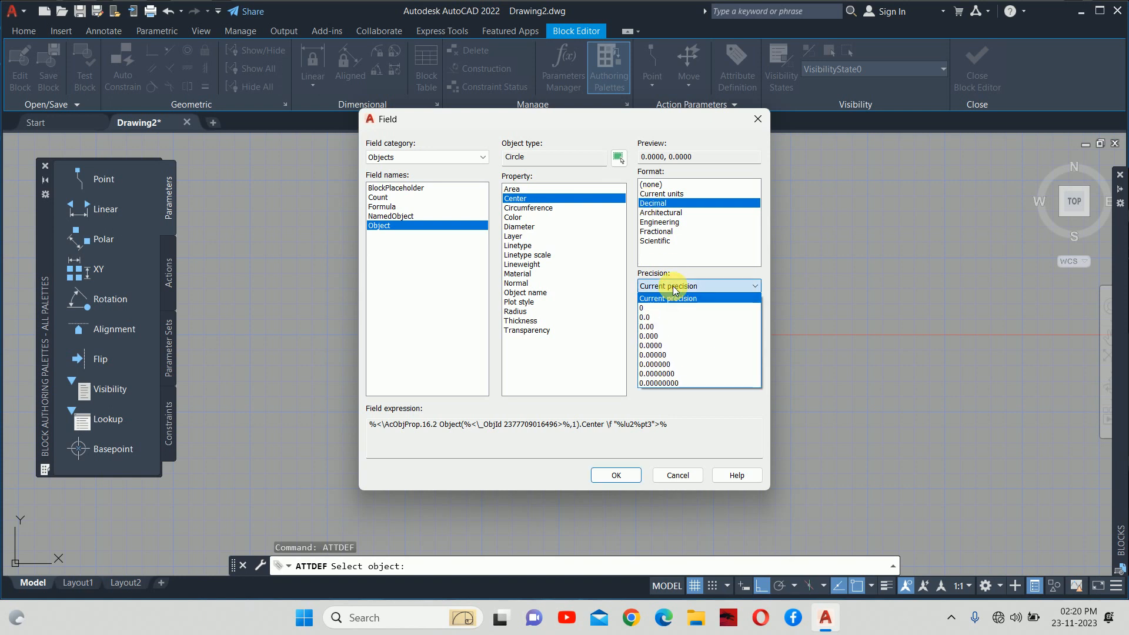
click(657, 327)
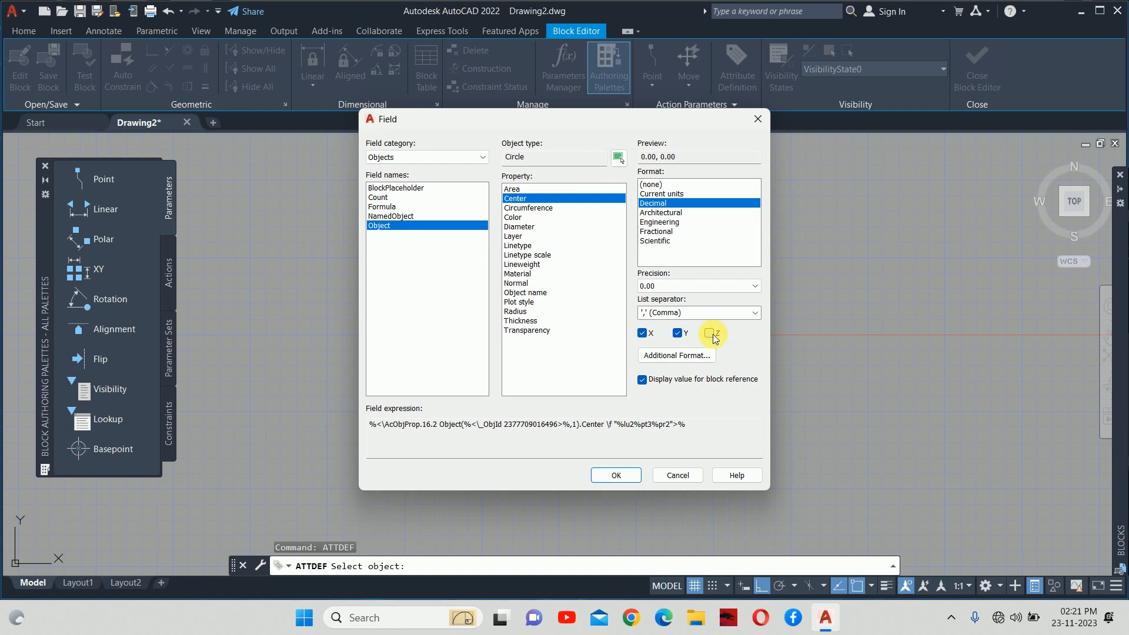
click(617, 476)
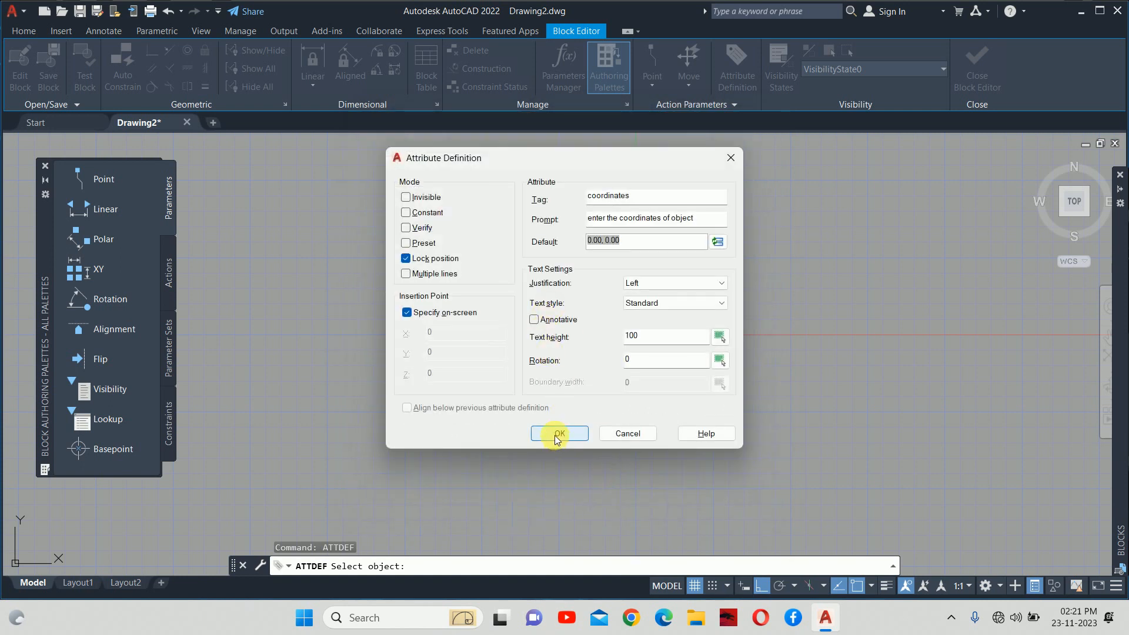
Accept the attribute definition and place its text above and to the right of the circle
click(557, 435)
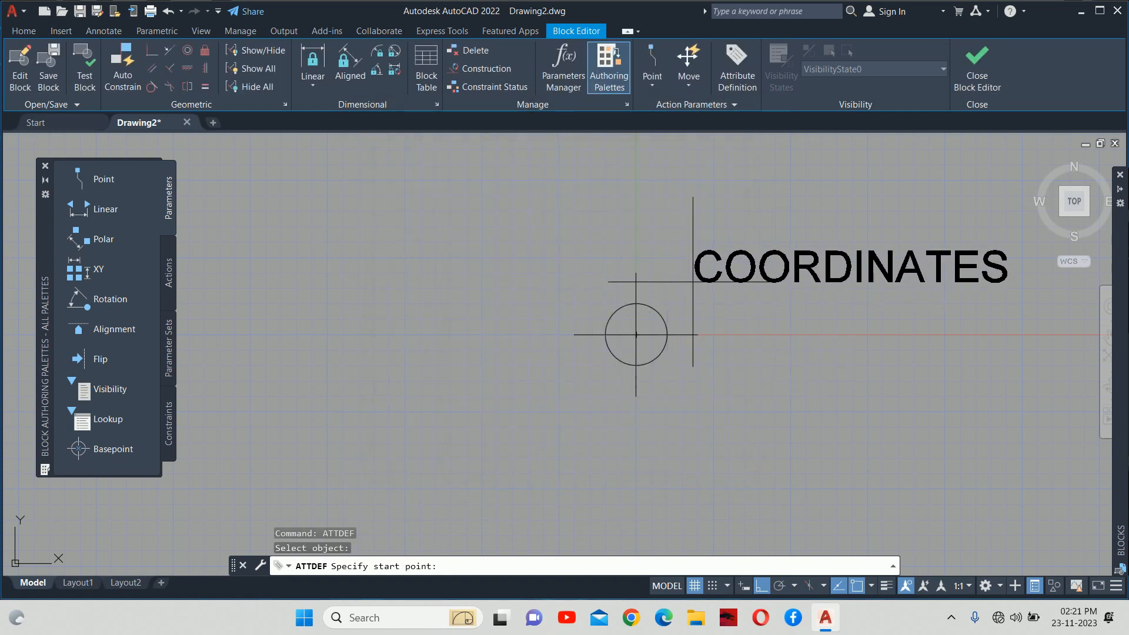
click(713, 268)
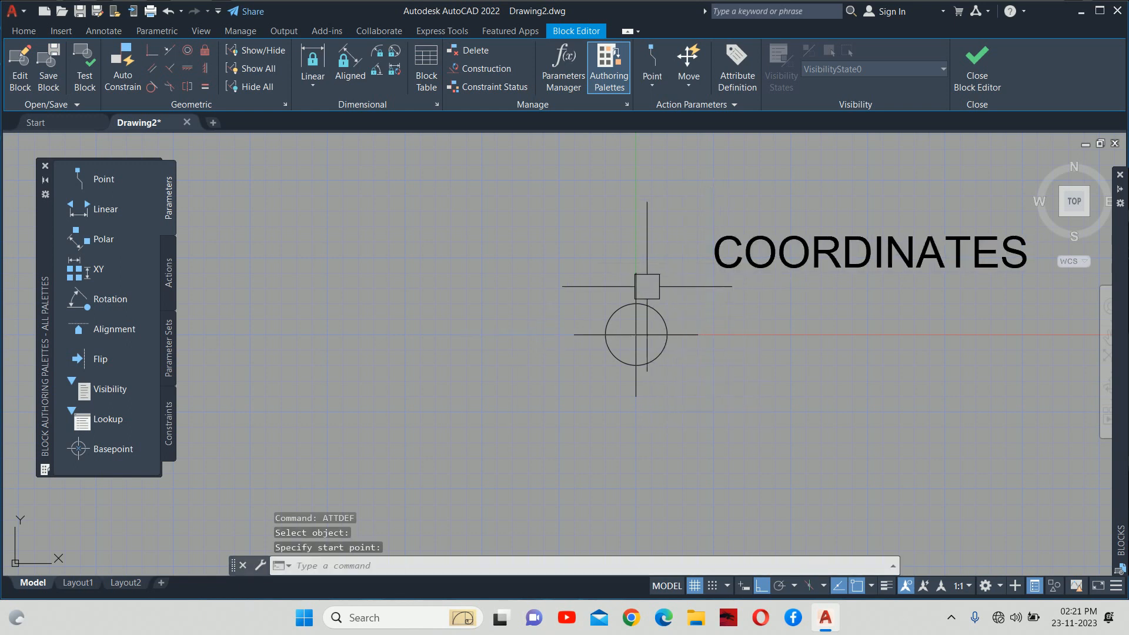
Draw a leader line from the circle's center to the lower-left corner of the COORDINATES text, with Ortho off
text(l)
key(Return)
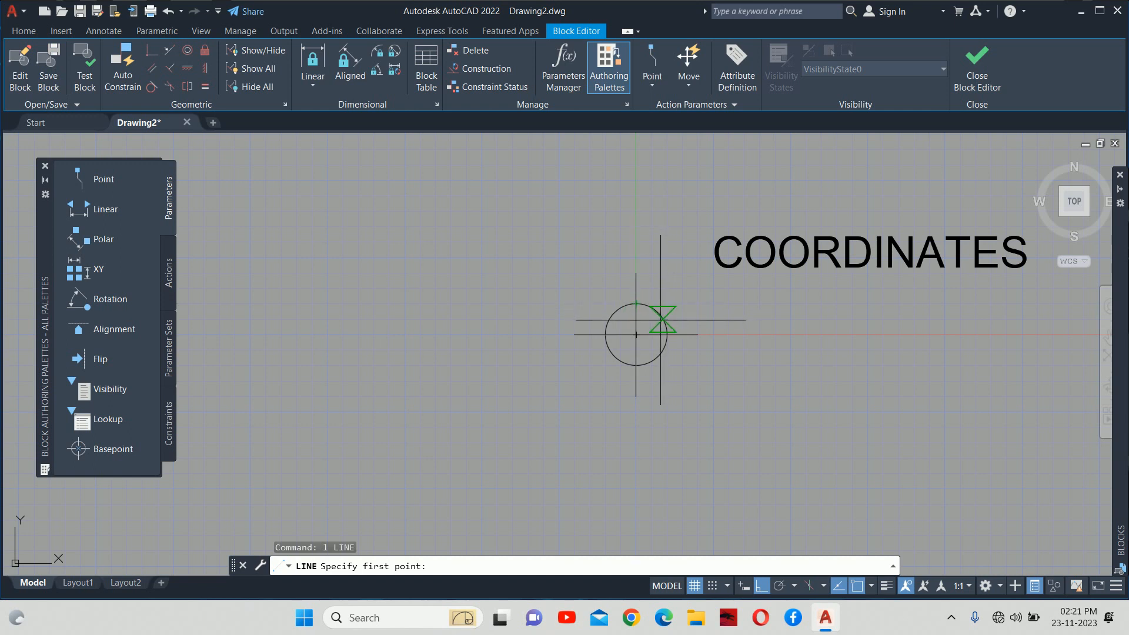
click(636, 334)
scroll(699, 266, up, 3)
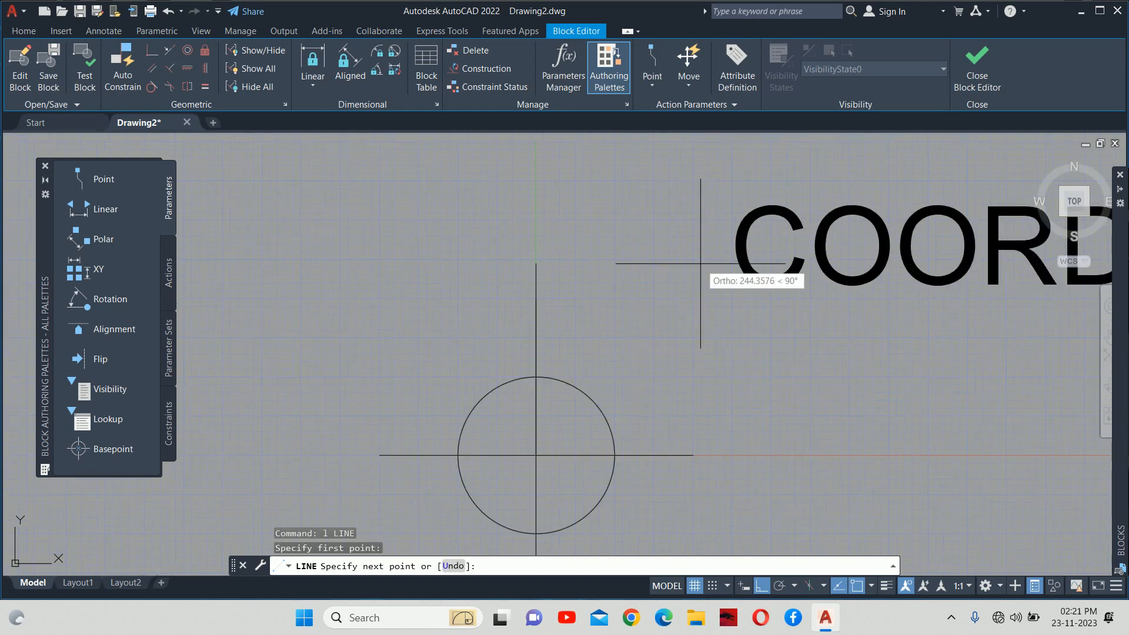
key(F8)
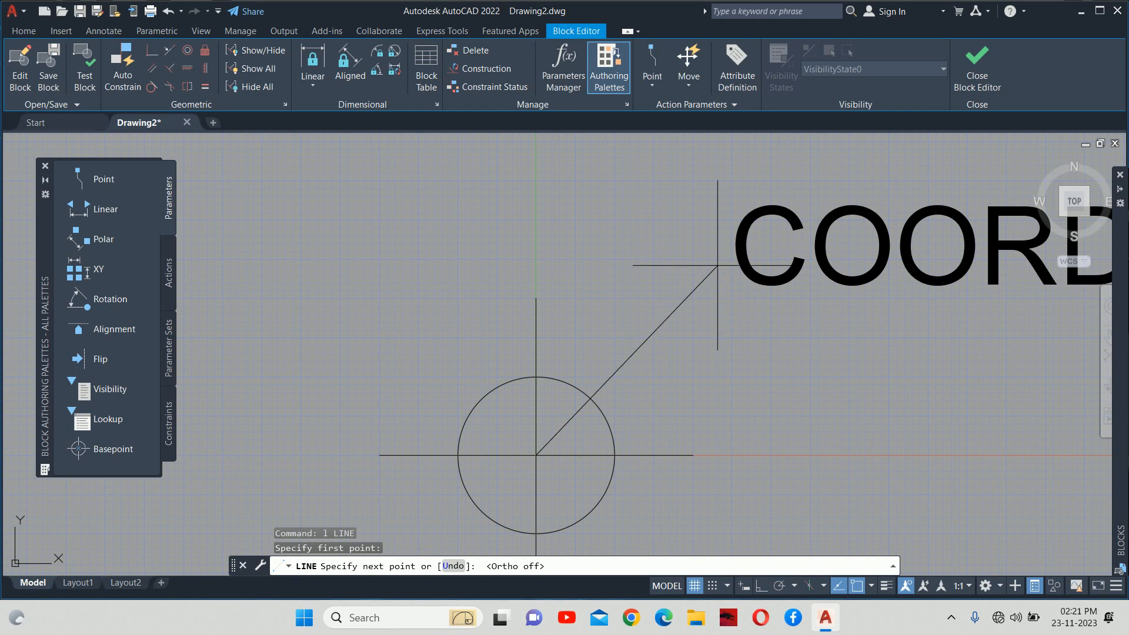
key(ctrl+z)
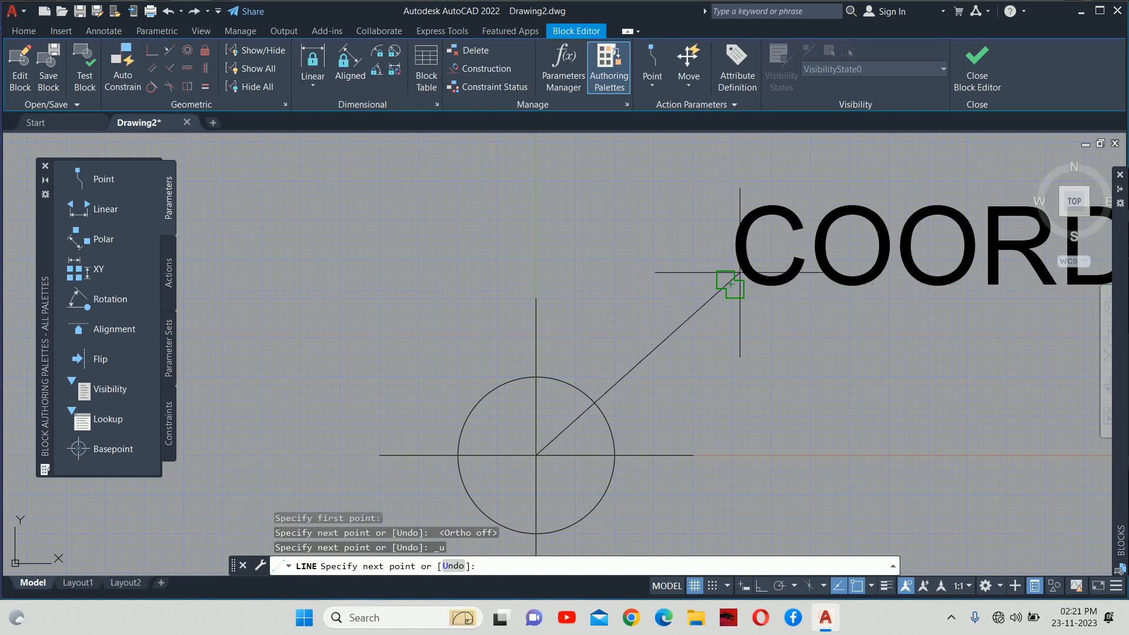
click(731, 285)
key(Escape)
scroll(736, 276, down, 6)
middle_drag(770, 279, 701, 299)
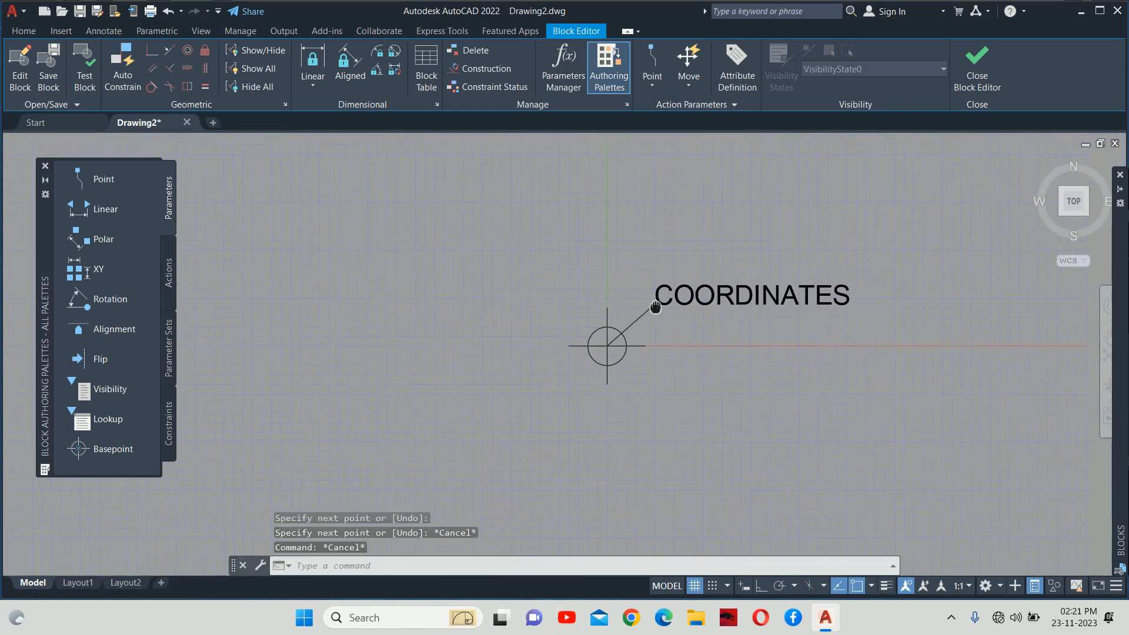
Stretch the COORDINATES text and the leader's outer end diagonally up and to the right, away from the circle
text(s)
key(Return)
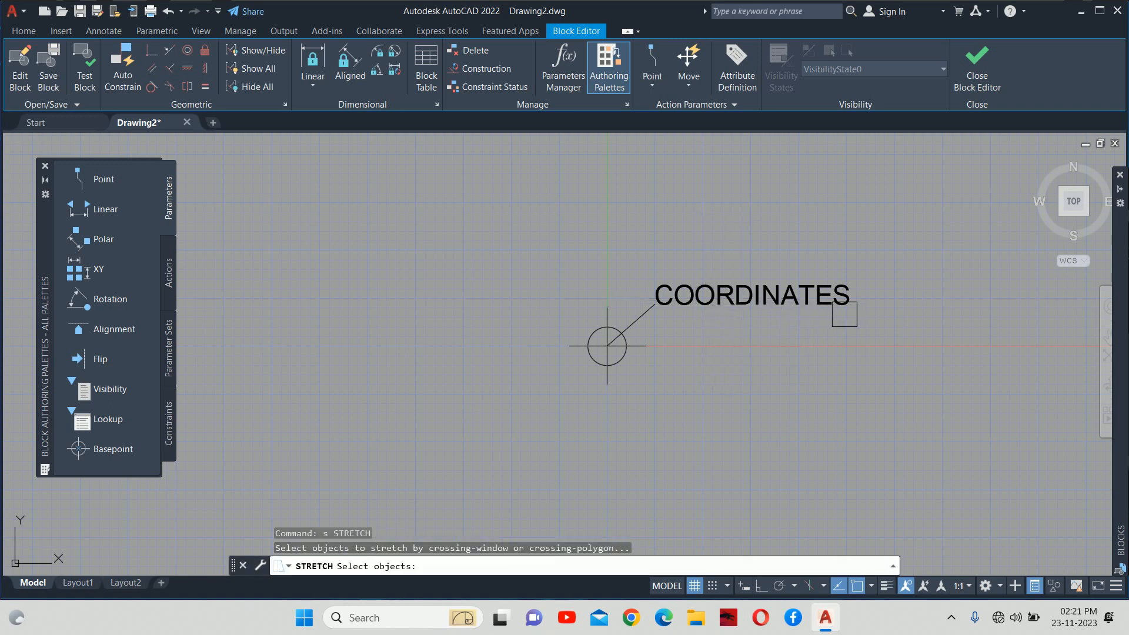
click(862, 315)
click(632, 245)
key(Return)
click(676, 252)
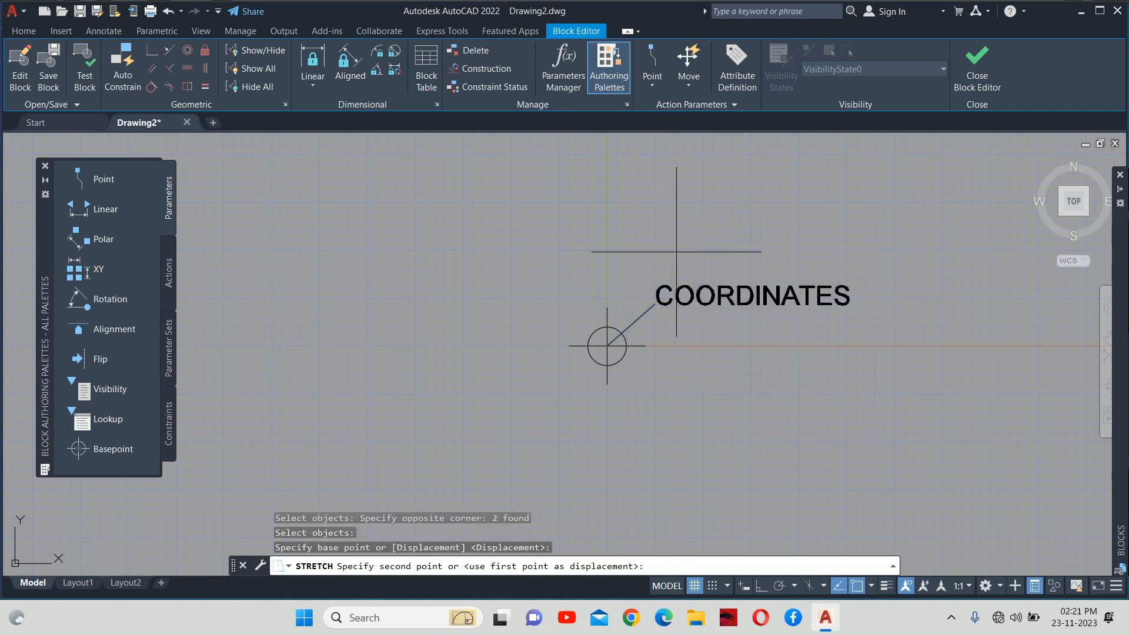
click(705, 220)
key(Escape)
key(Escape)
scroll(677, 276, down, 2)
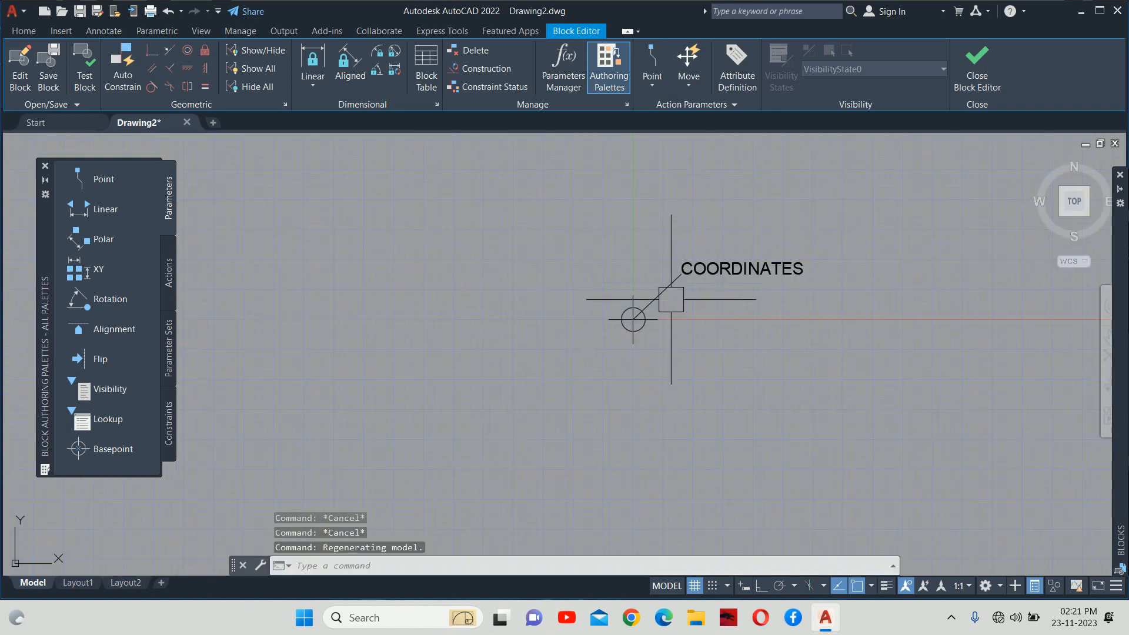
Hatch the circle's upper-left and lower-right quadrants with the SOLID pattern
scroll(671, 299, up, 4)
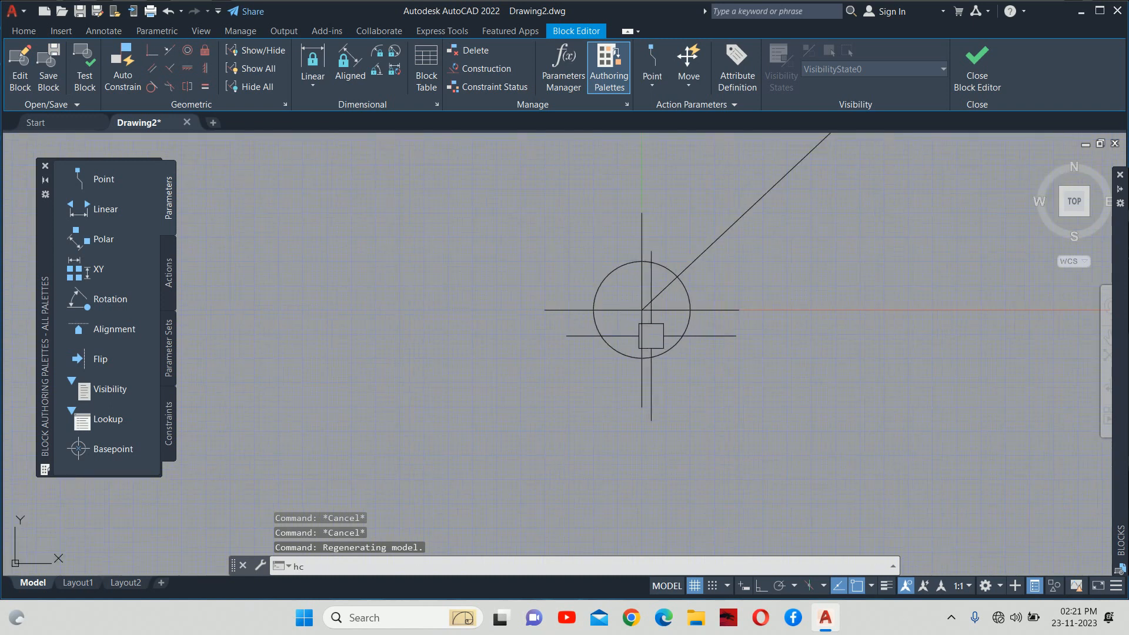
text(c)
key(Escape)
text(h)
key(Return)
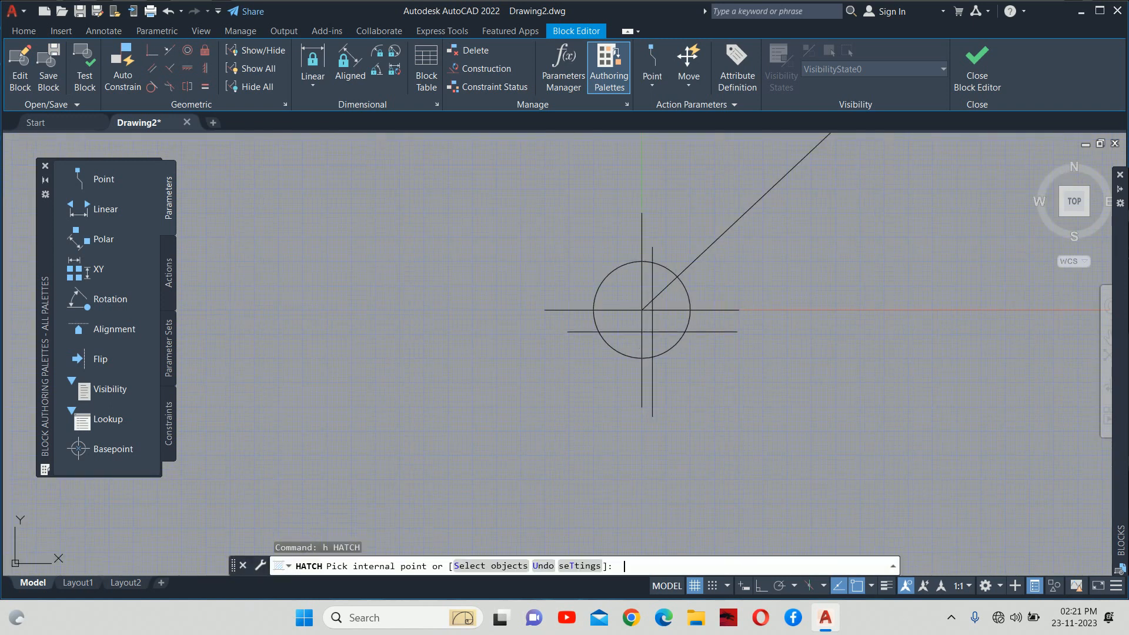
click(665, 344)
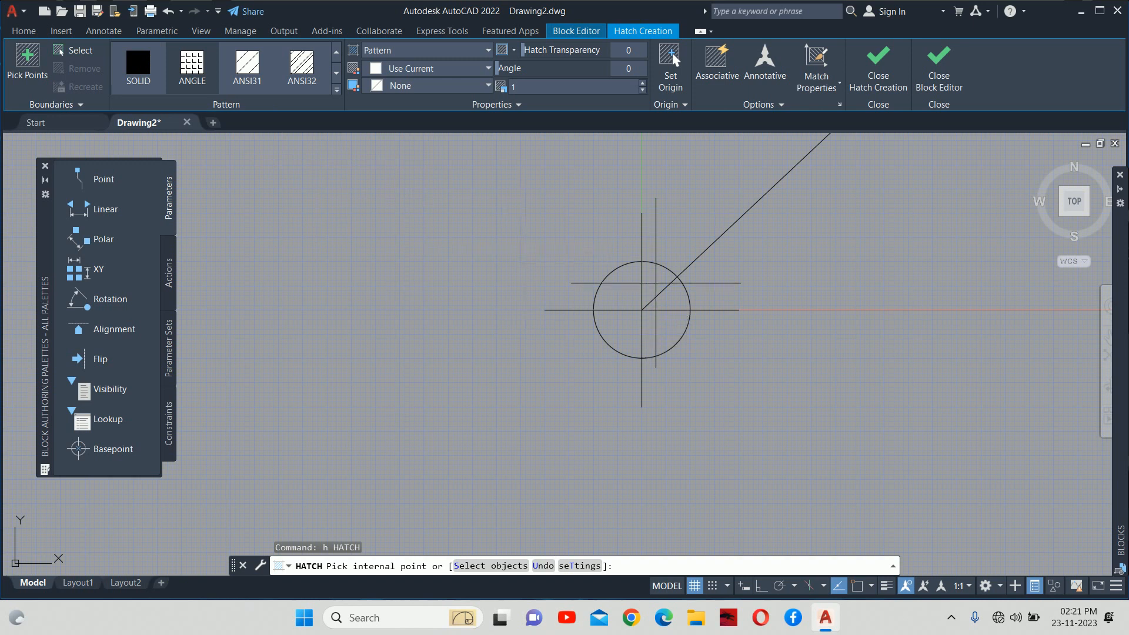
click(622, 290)
click(138, 66)
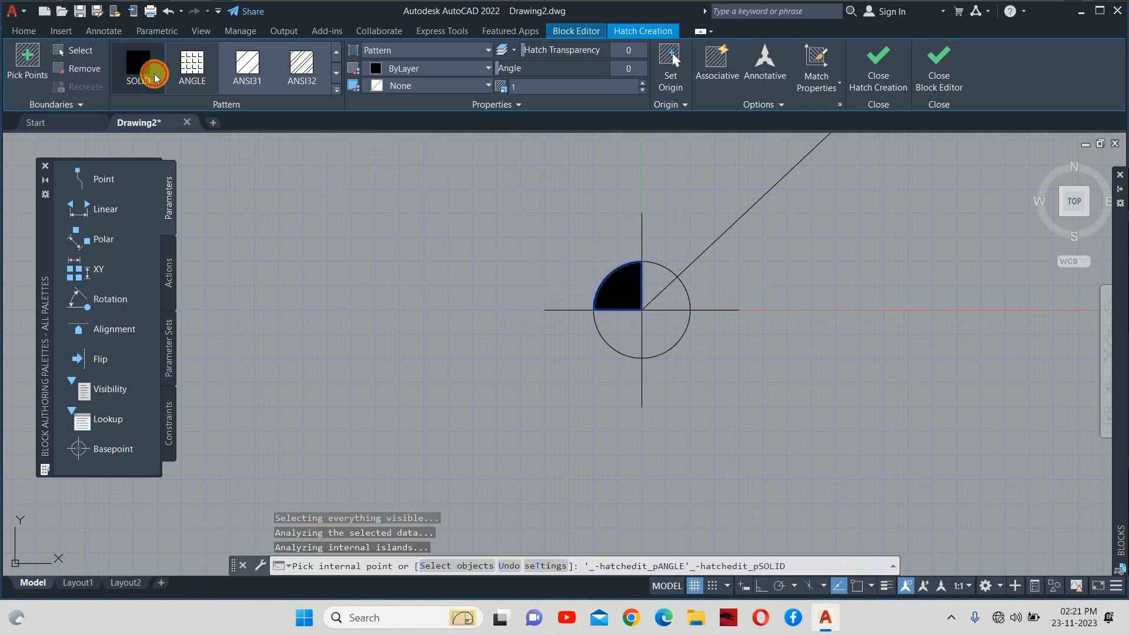
key(Escape)
key(Escape)
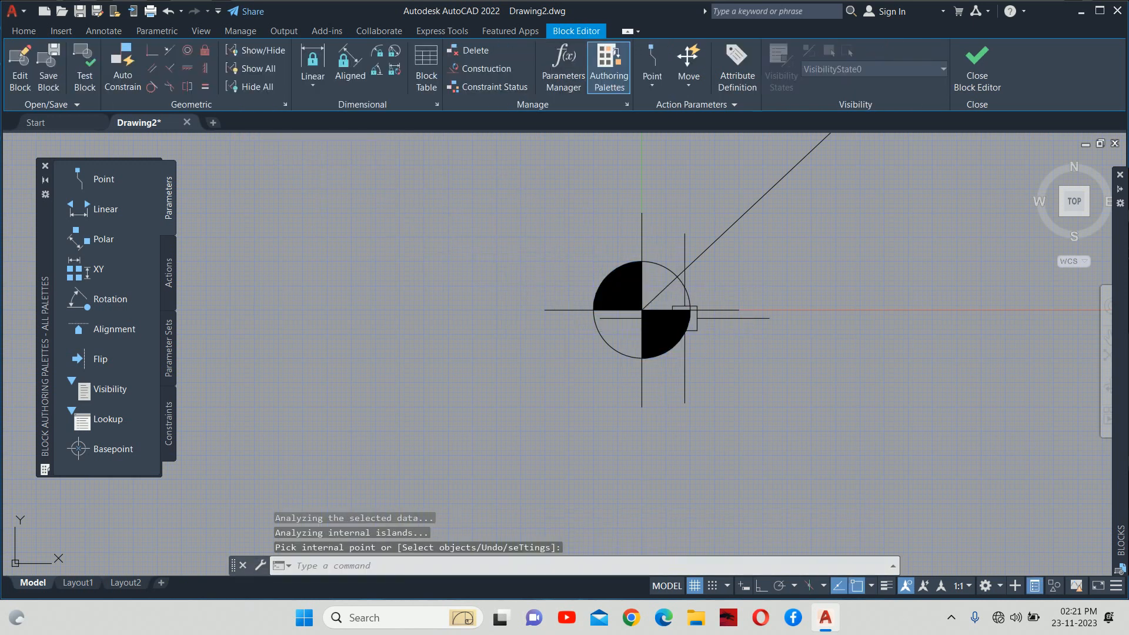
Close the block editor and save the changes to the coordinates block
scroll(724, 296, down, 4)
scroll(676, 285, down, 3)
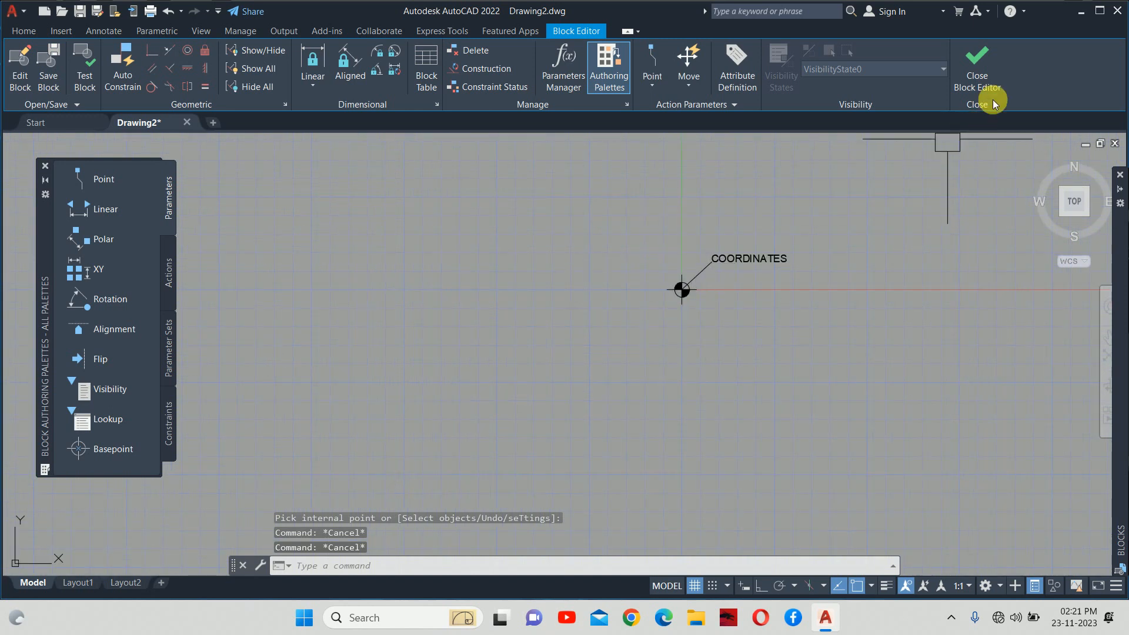
click(961, 51)
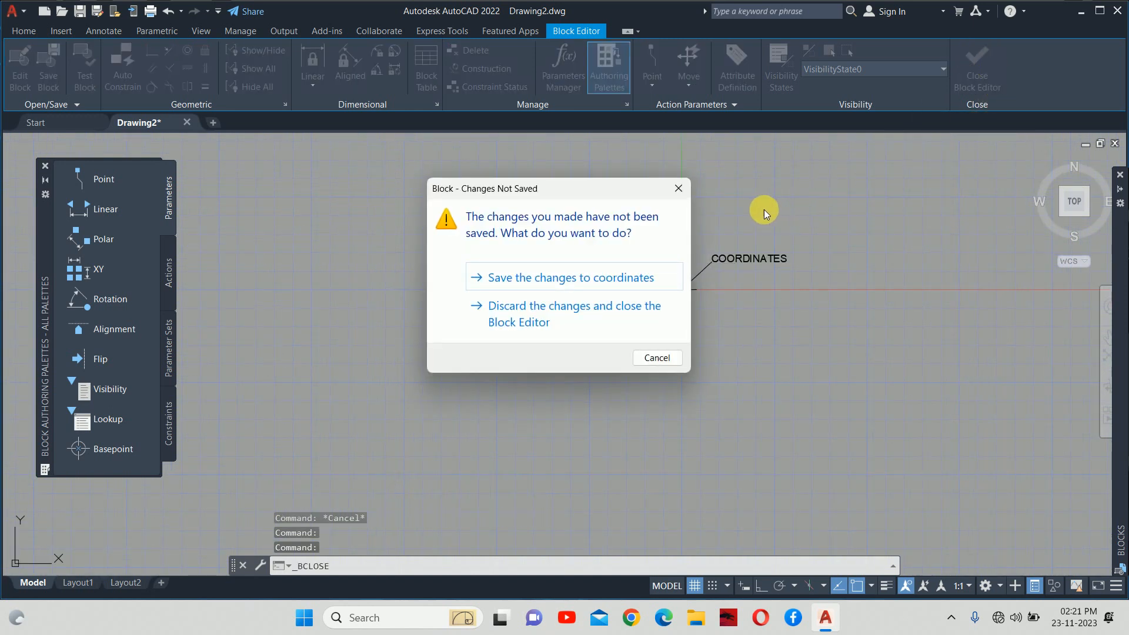
click(588, 276)
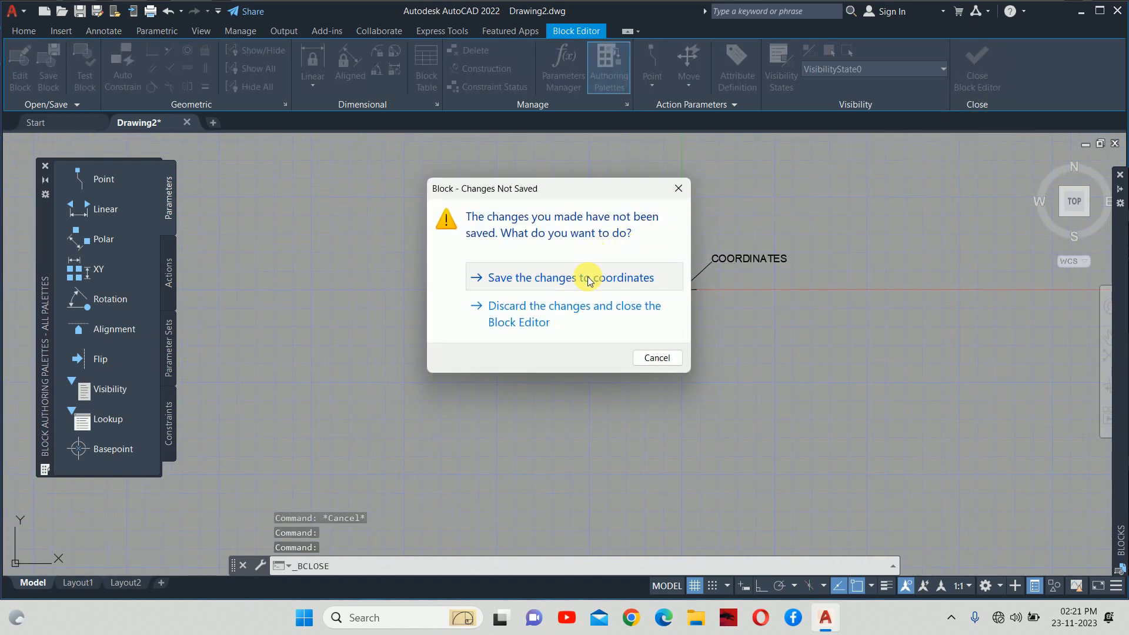
Delete the existing marker block beside the polygon in the drawing
scroll(588, 276, down, 5)
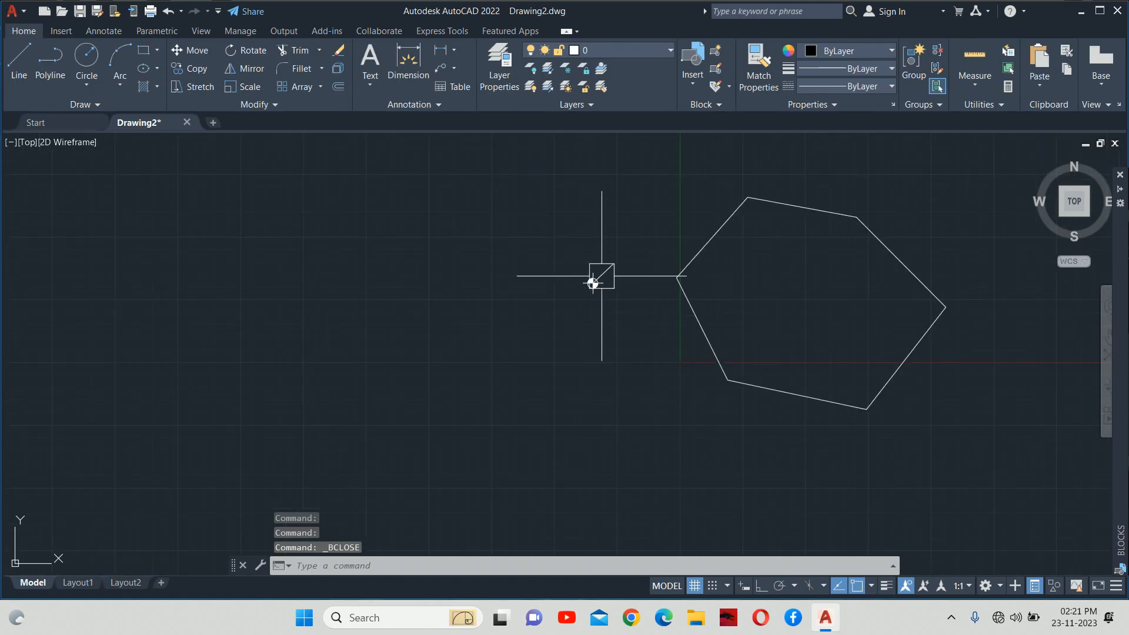
scroll(595, 277, up, 4)
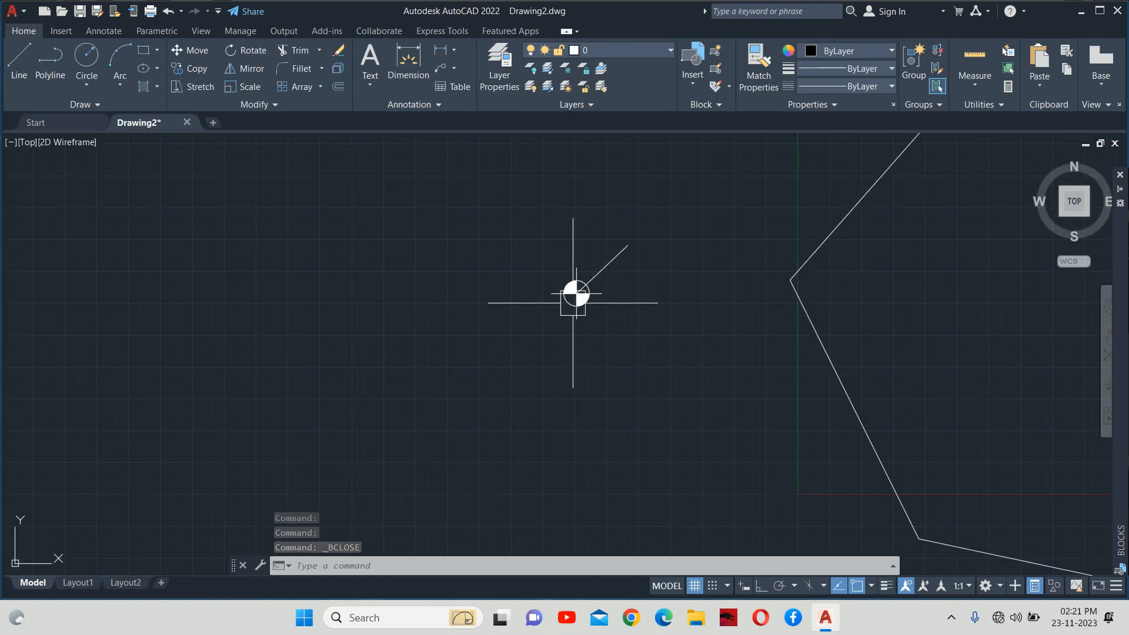
click(649, 240)
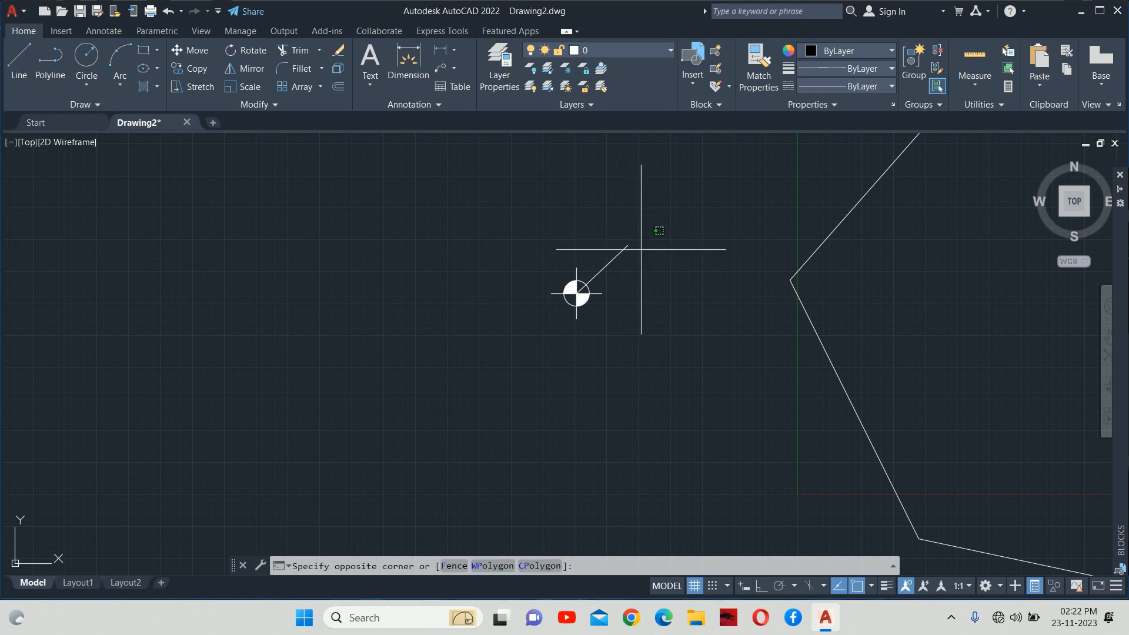
click(610, 259)
key(Delete)
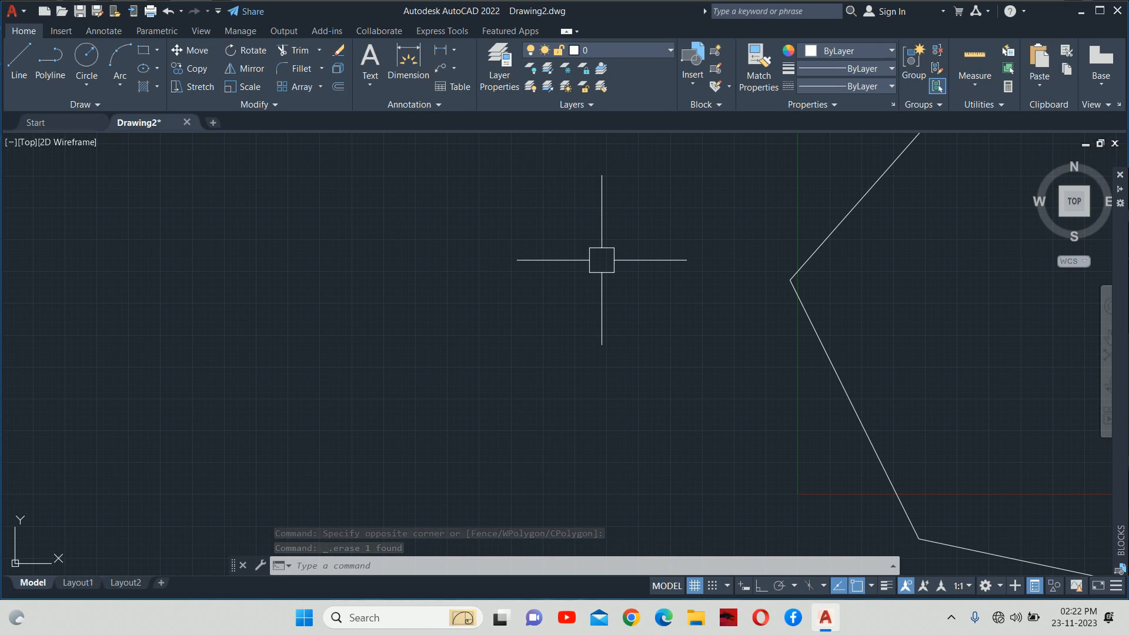
Insert the coordinates block at the polygon's leftmost vertex without rotation, using Ortho, and accept the default attribute value
scroll(602, 259, down, 4)
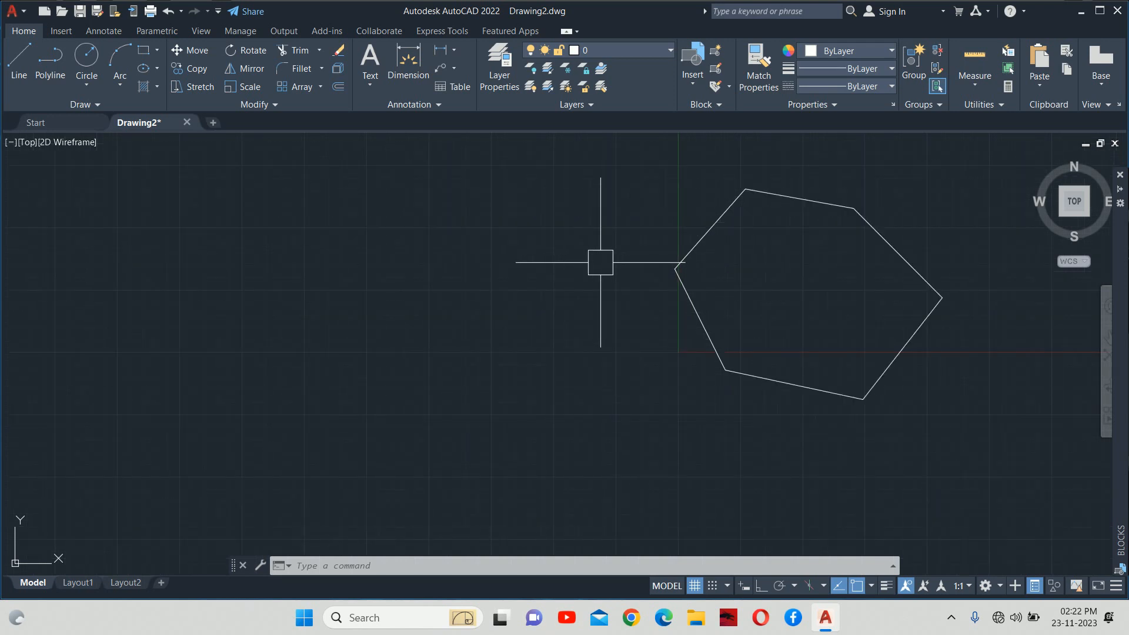
text(i)
key(Return)
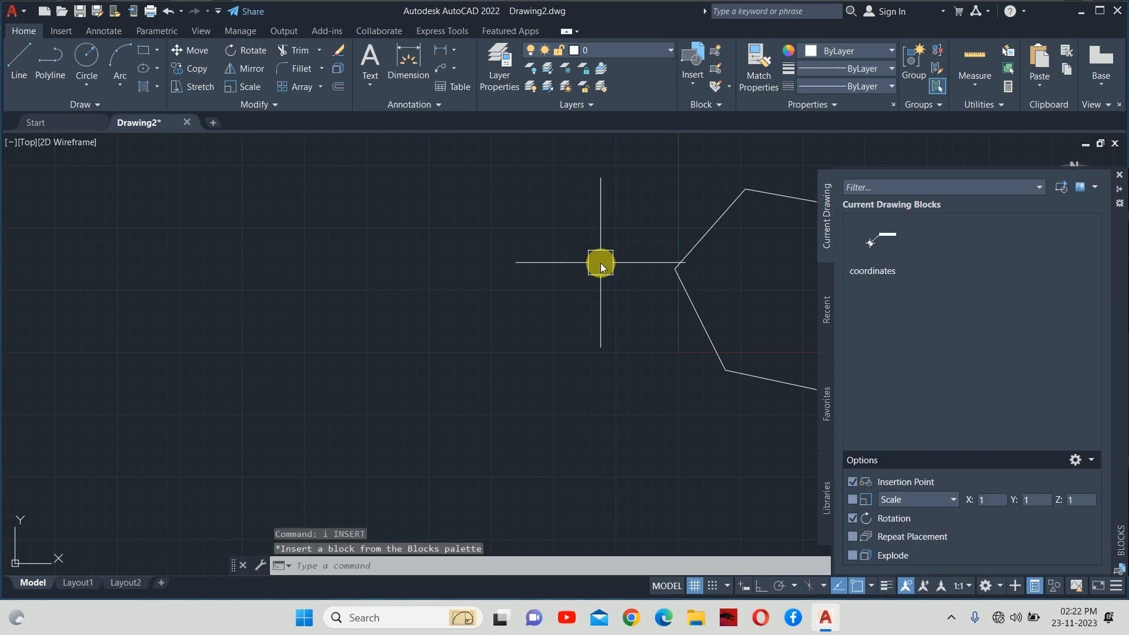
click(870, 237)
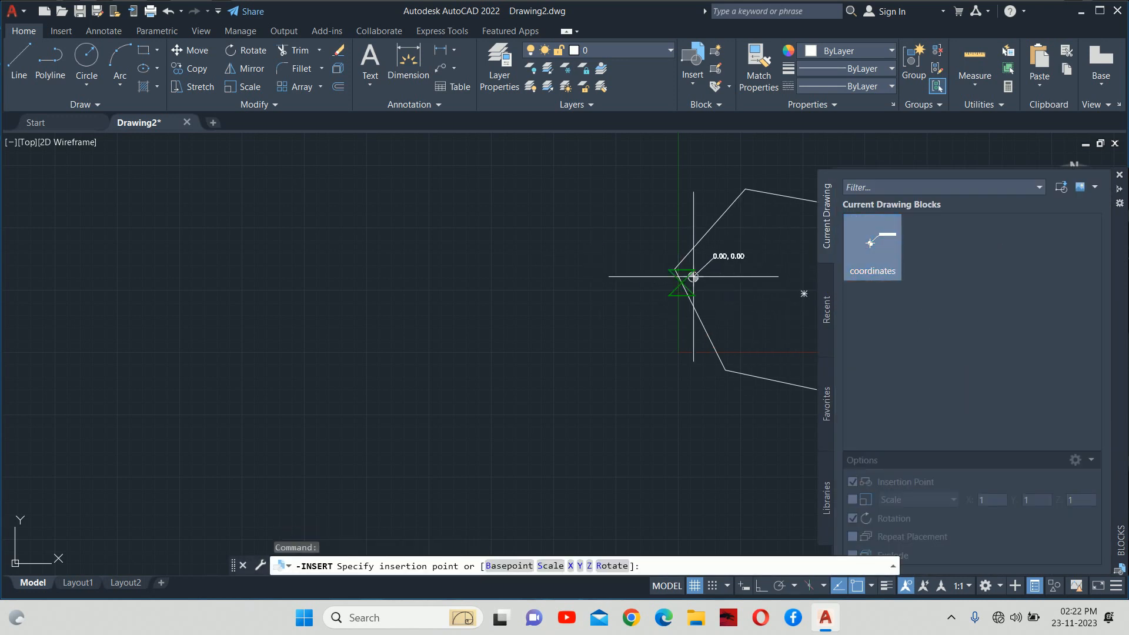
scroll(676, 266, up, 5)
click(653, 269)
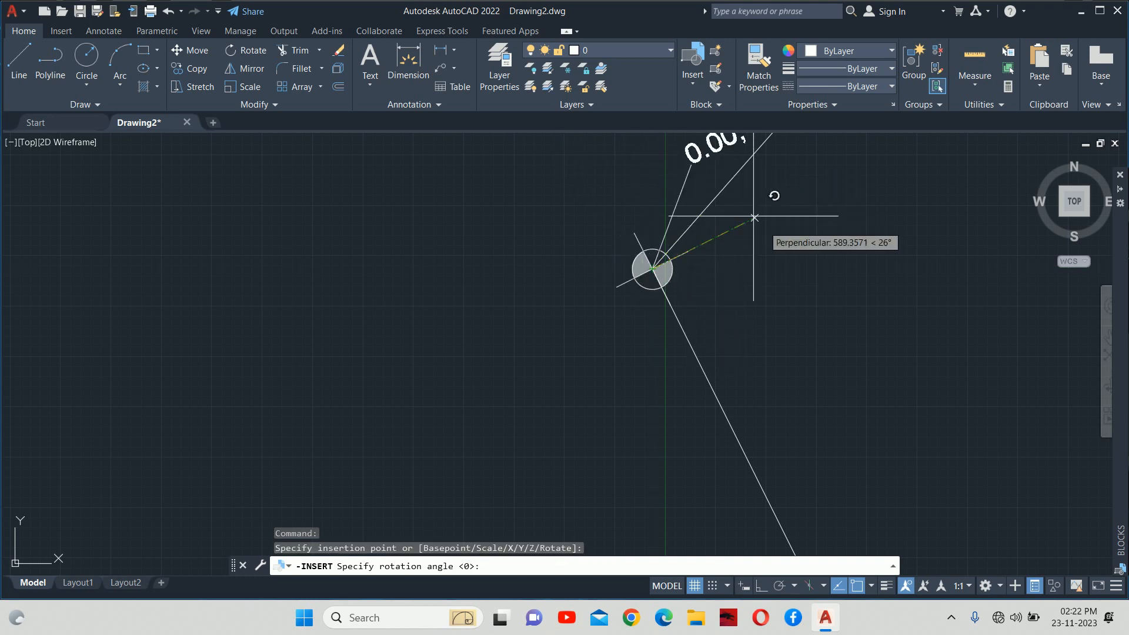
key(F8)
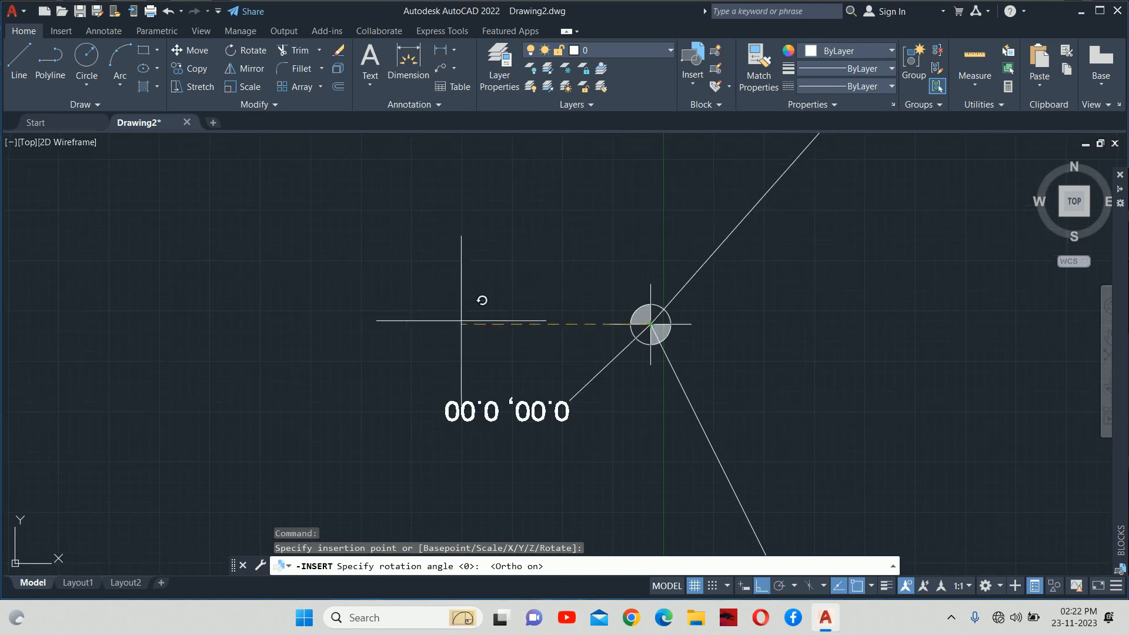
middle_drag(617, 396, 597, 309)
click(829, 285)
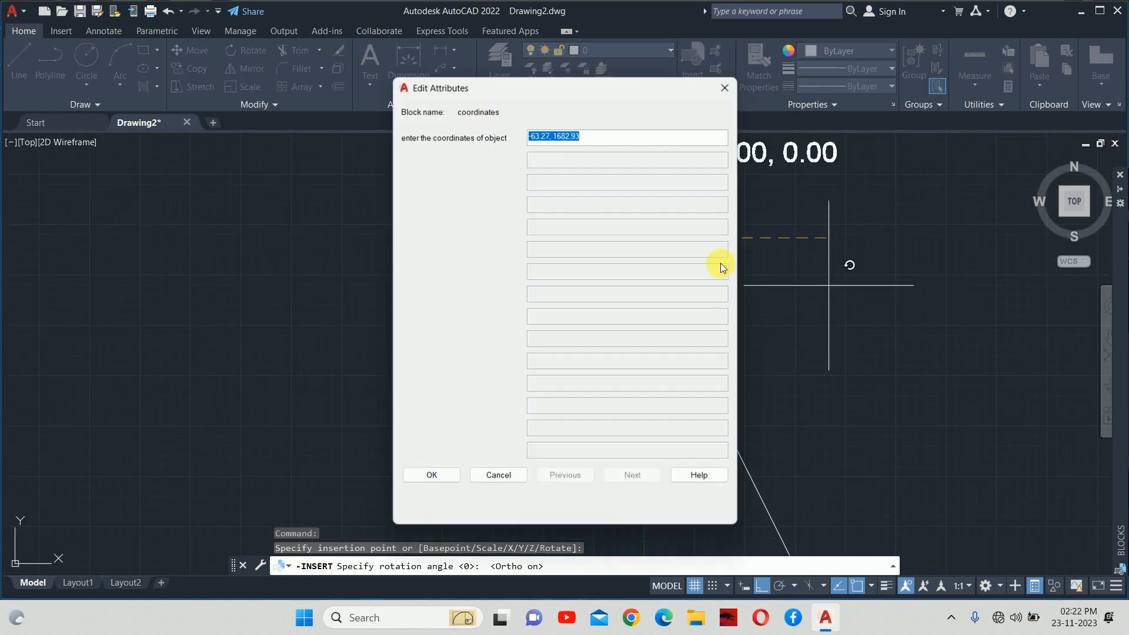
click(437, 476)
Insert another coordinates block at the polygon's upper-left vertex with the default rotation of 0 and accept its attribute value
scroll(655, 348, down, 3)
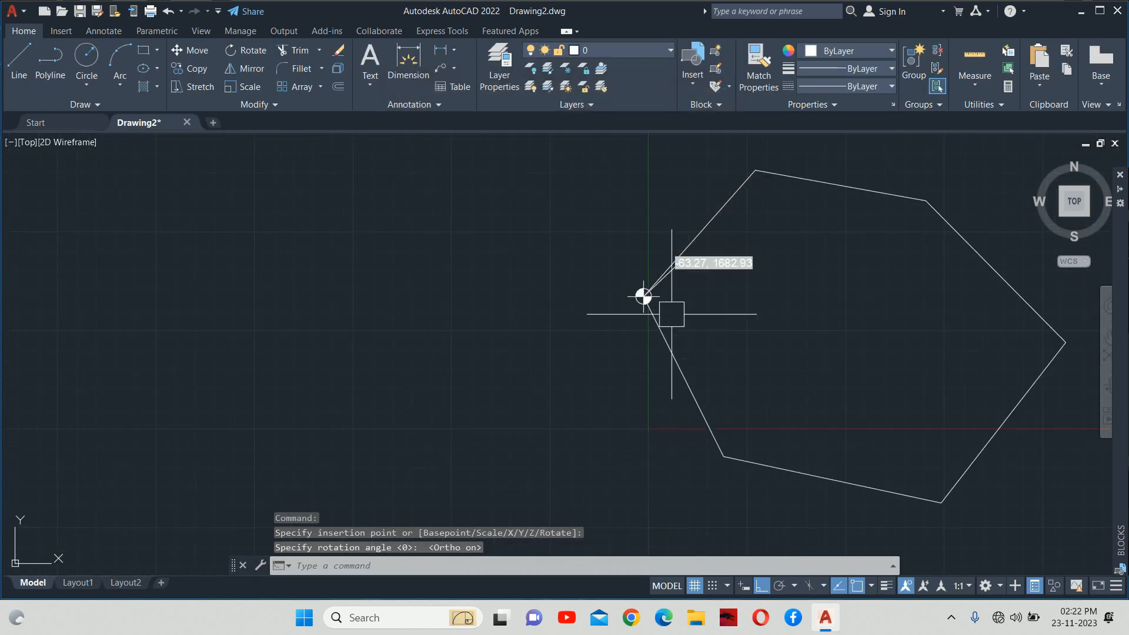
middle_drag(671, 312, 552, 370)
text(i)
key(Return)
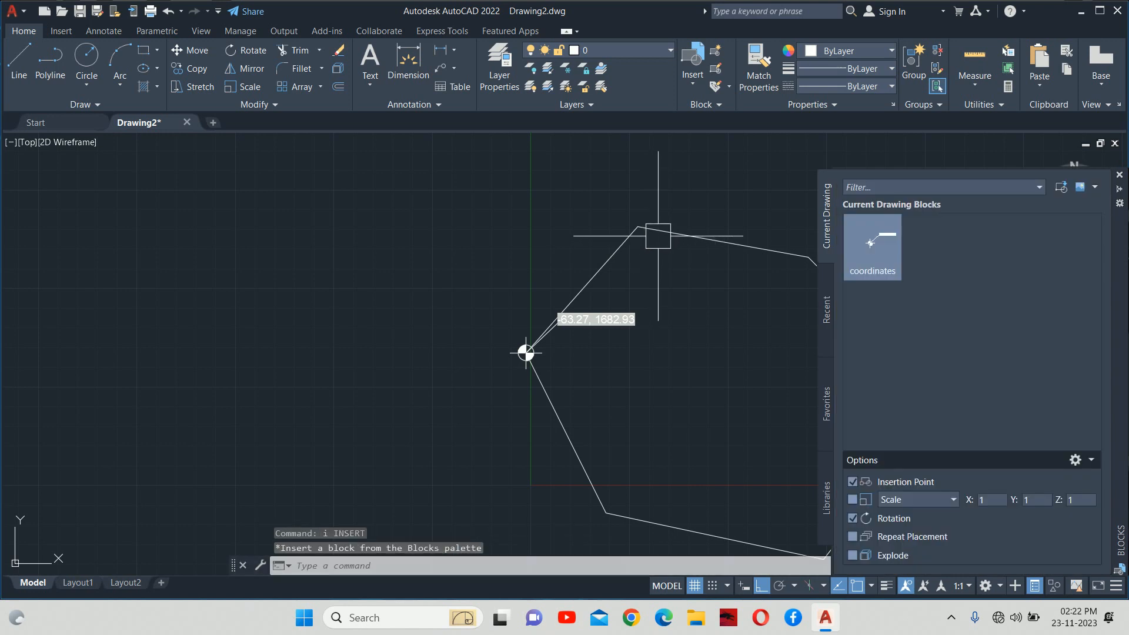
click(857, 242)
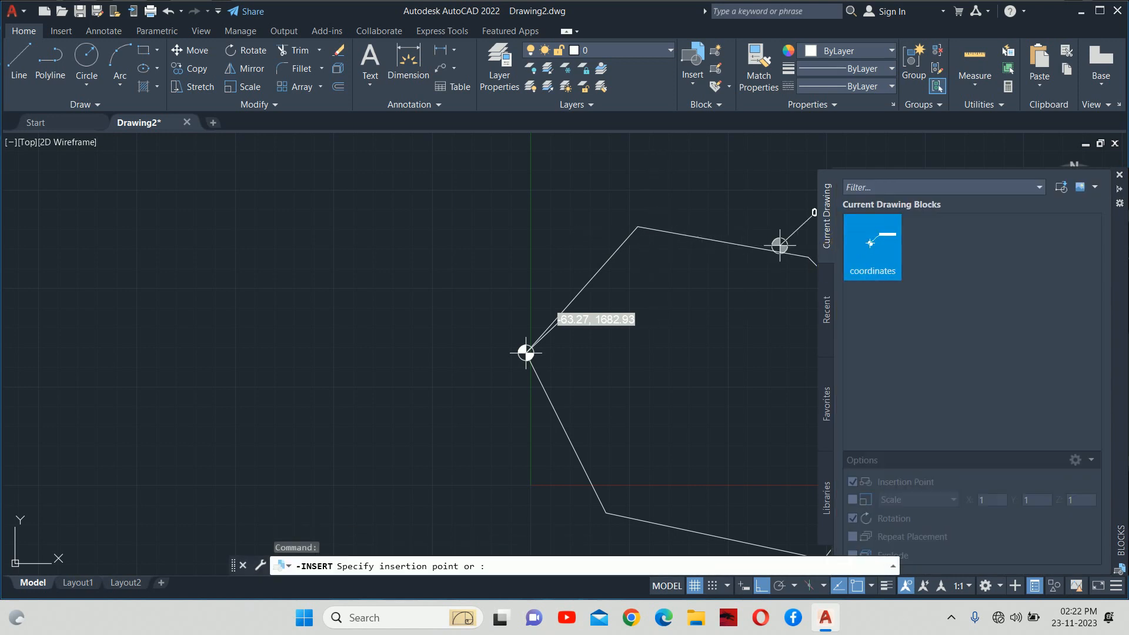
click(637, 226)
key(Return)
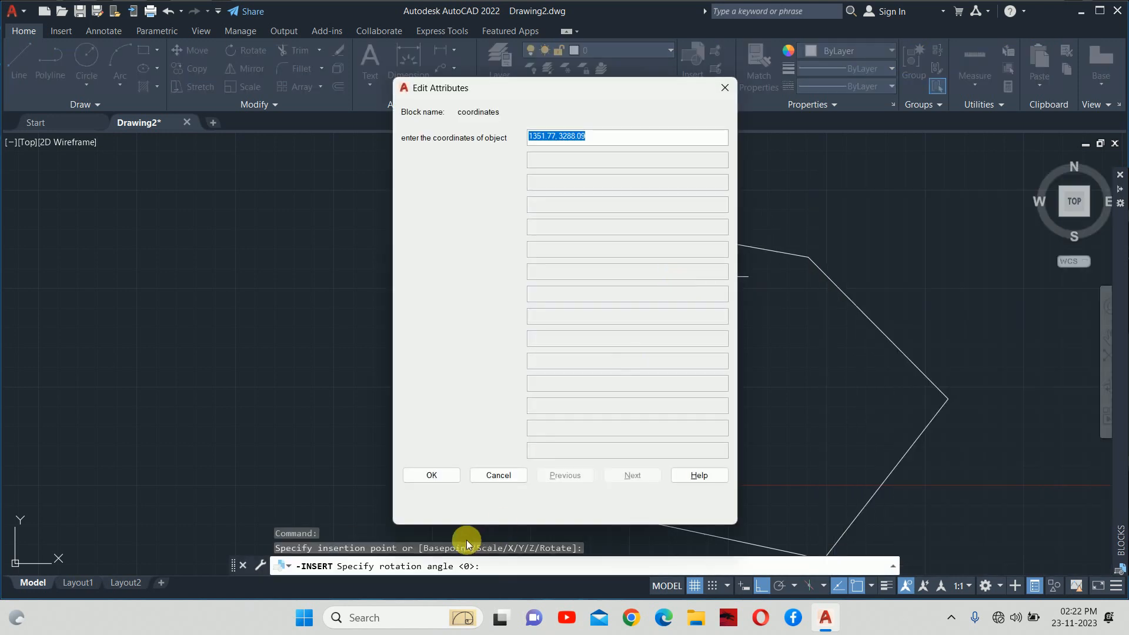
click(438, 468)
Try copying the upper-left vertex's coordinates block by its center to the polygon's upper-right vertex, and delete the copy
middle_drag(665, 382, 554, 390)
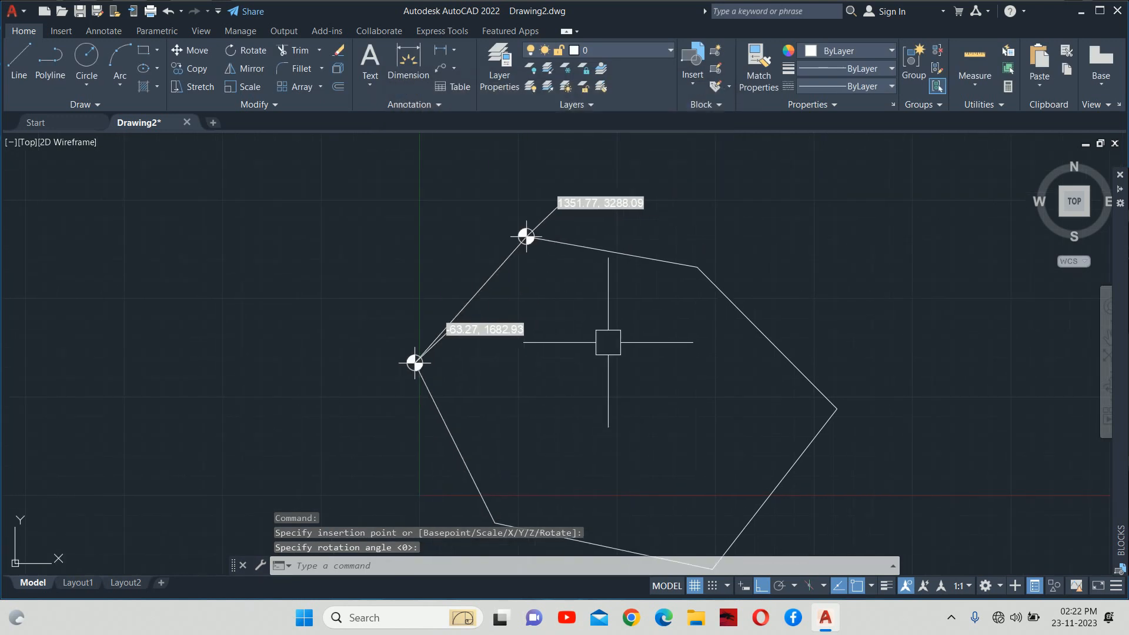
scroll(601, 238, up, 2)
middle_drag(589, 244, 551, 250)
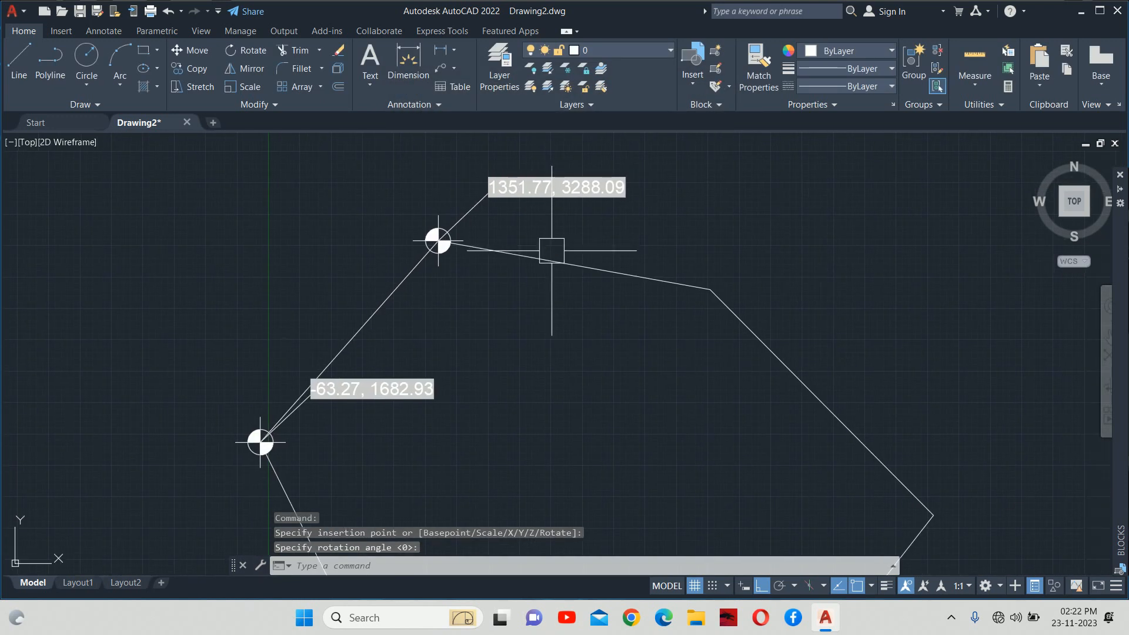
text(co)
key(space)
click(470, 183)
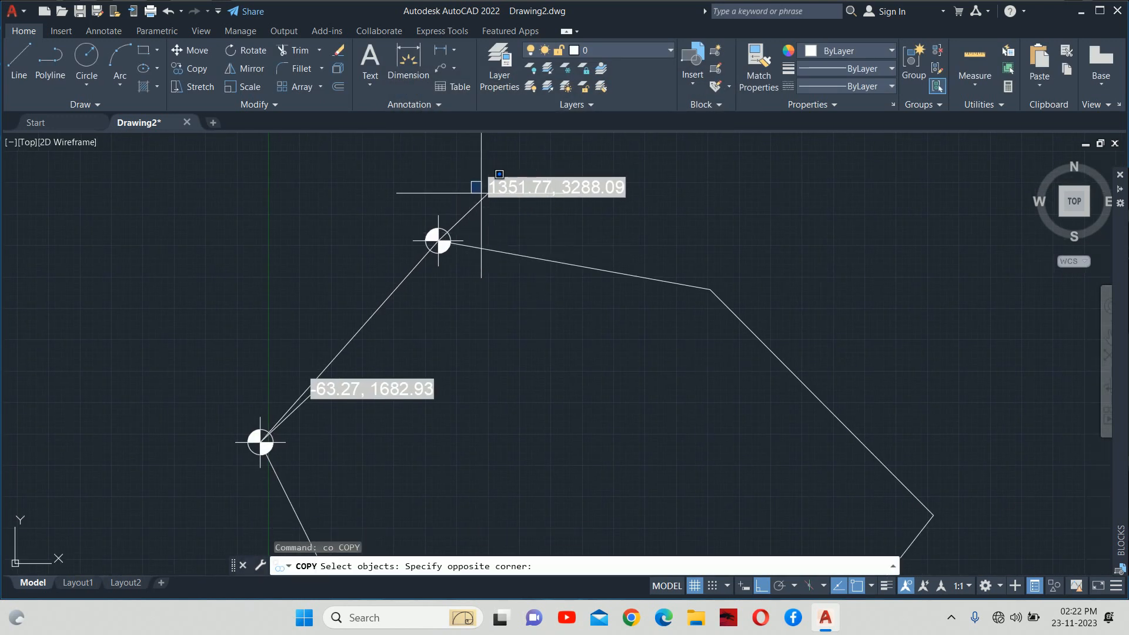
click(480, 196)
click(461, 220)
key(space)
scroll(446, 250, up, 4)
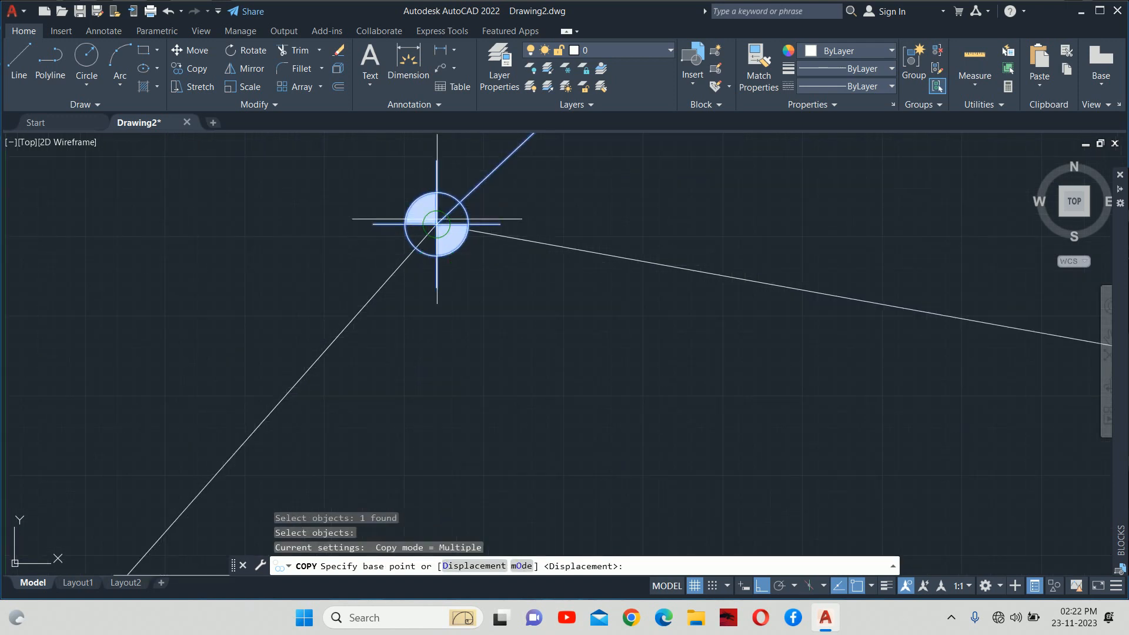
click(437, 224)
scroll(531, 288, down, 4)
click(650, 234)
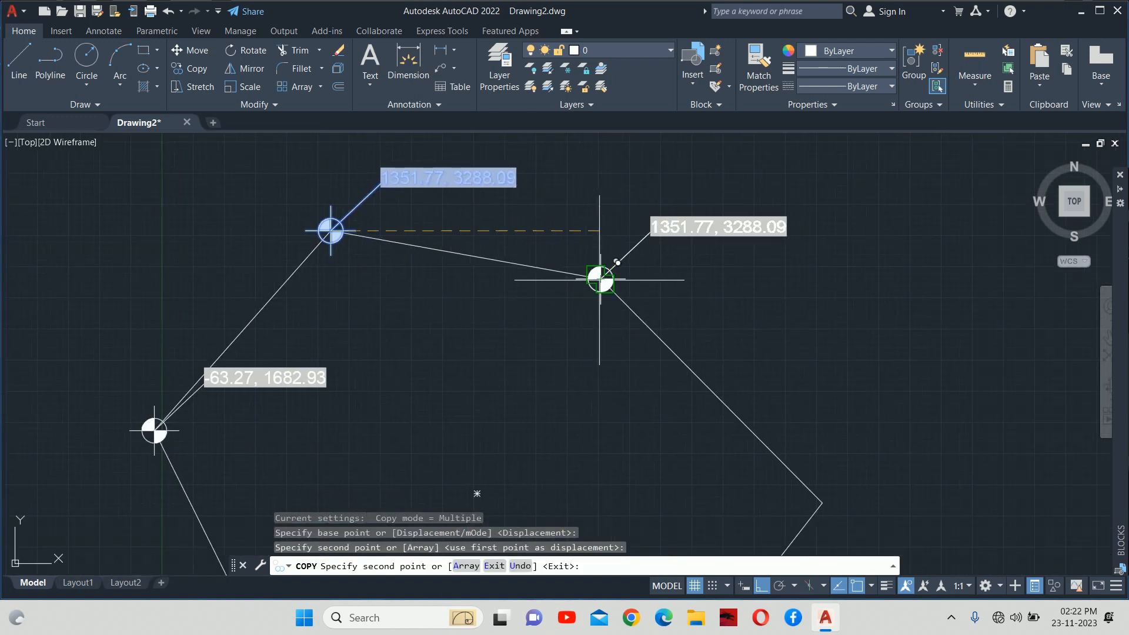
key(Escape)
key(Escape)
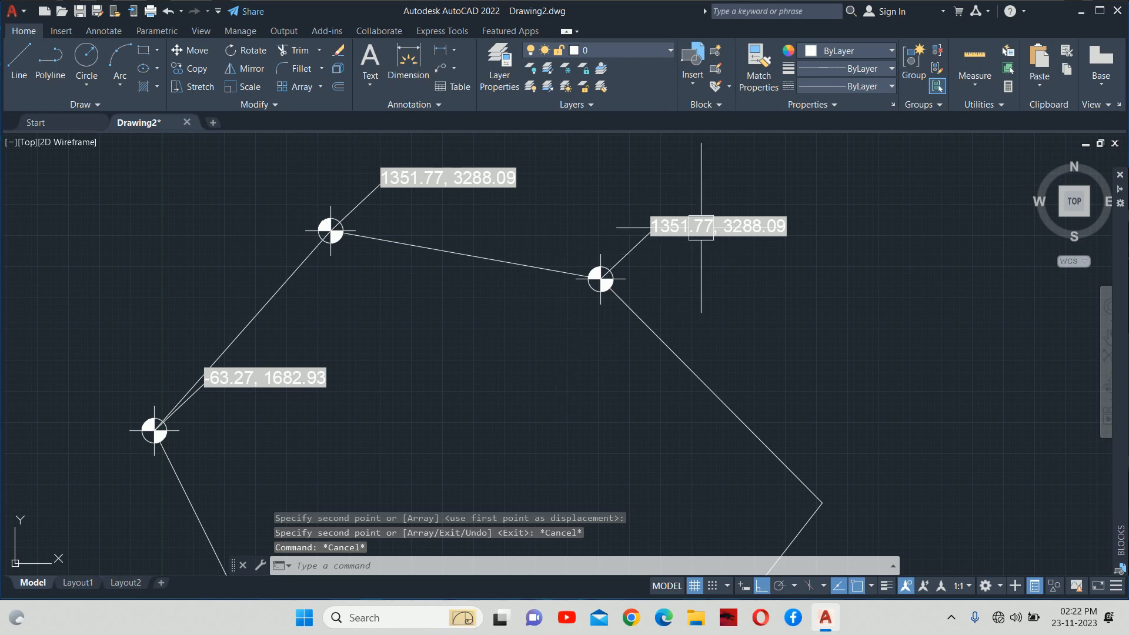
click(693, 218)
key(Delete)
Insert the coordinates block at the polygon's upper-right vertex with the default rotation of 0 and accept its attribute value
text(i)
key(Return)
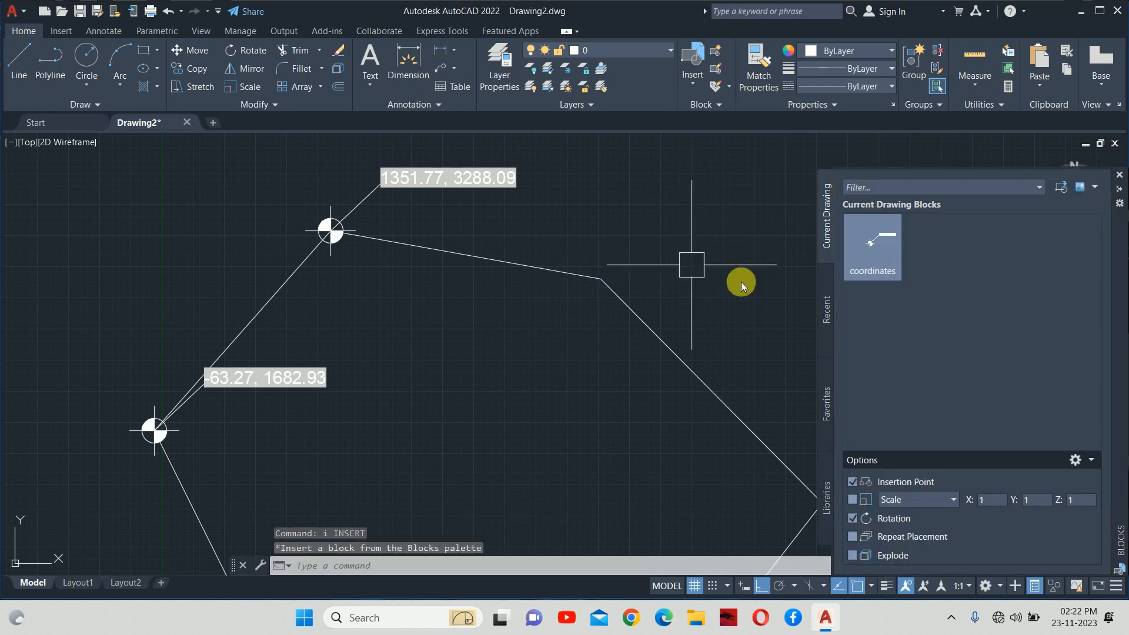
click(881, 235)
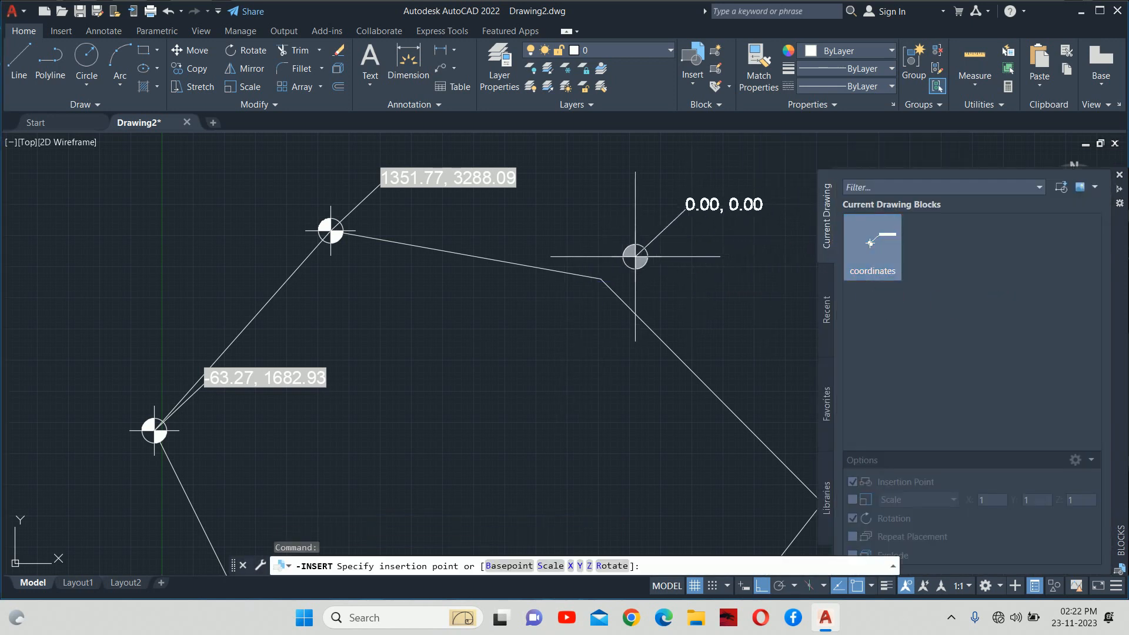
click(601, 279)
key(Return)
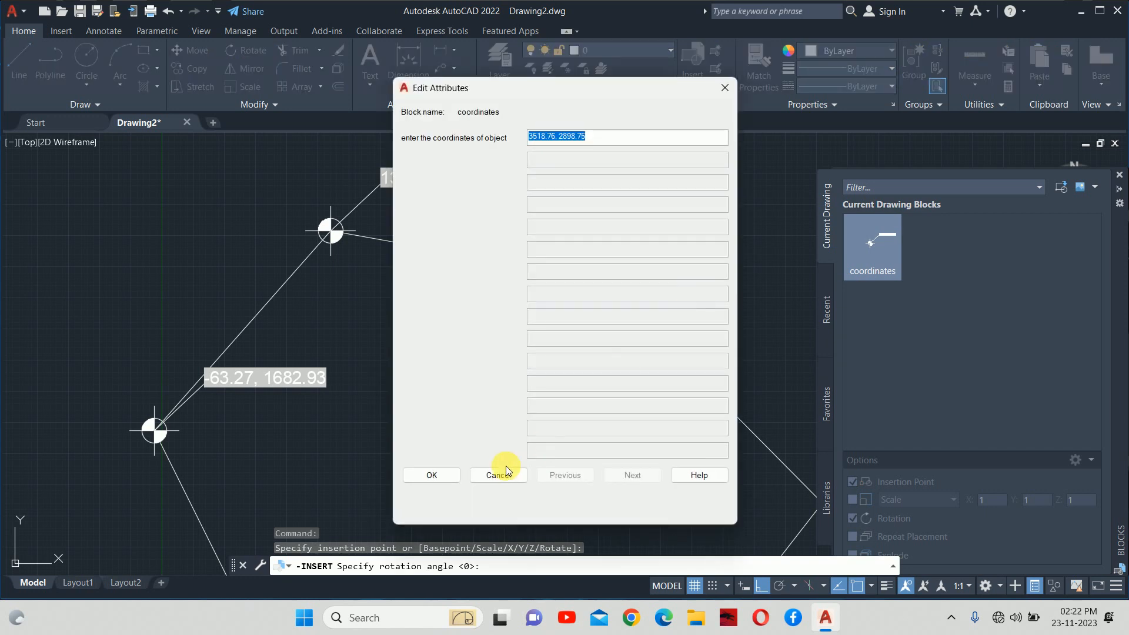
click(456, 475)
key(Escape)
Insert the coordinates block at the polygon's rightmost vertex without rotation and accept the default attribute value
scroll(686, 353, down, 2)
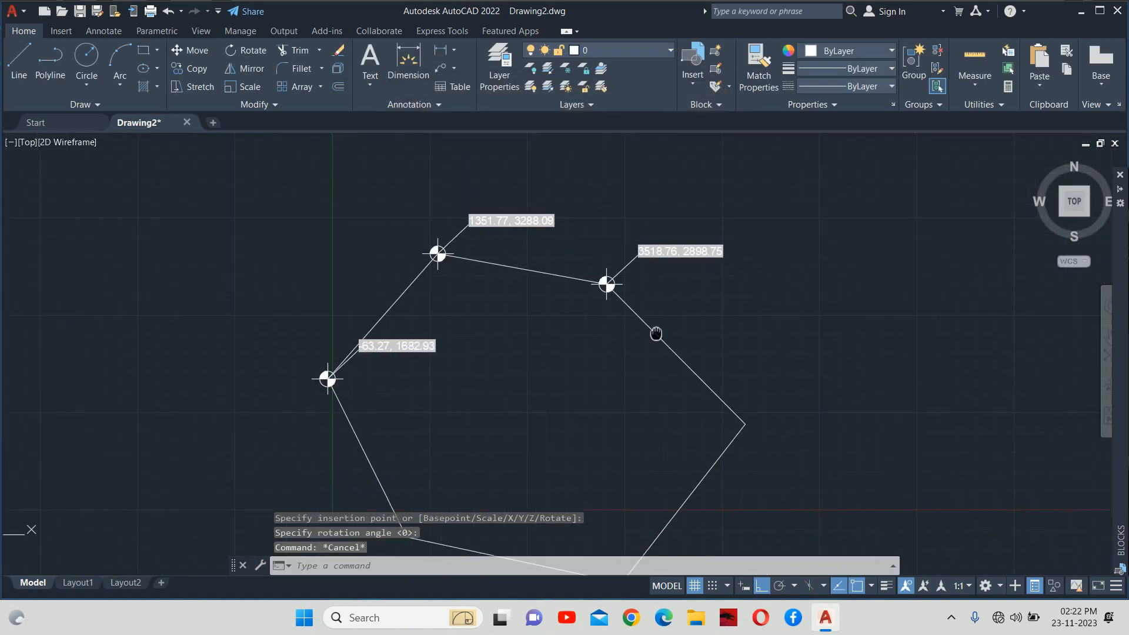
key(Return)
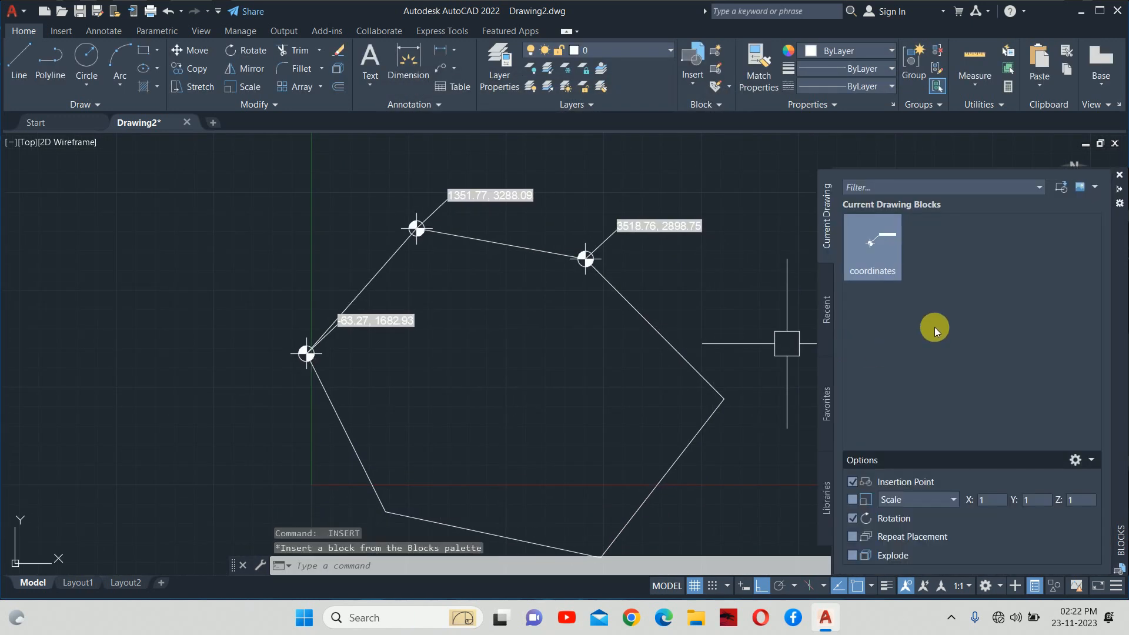
click(872, 244)
click(725, 400)
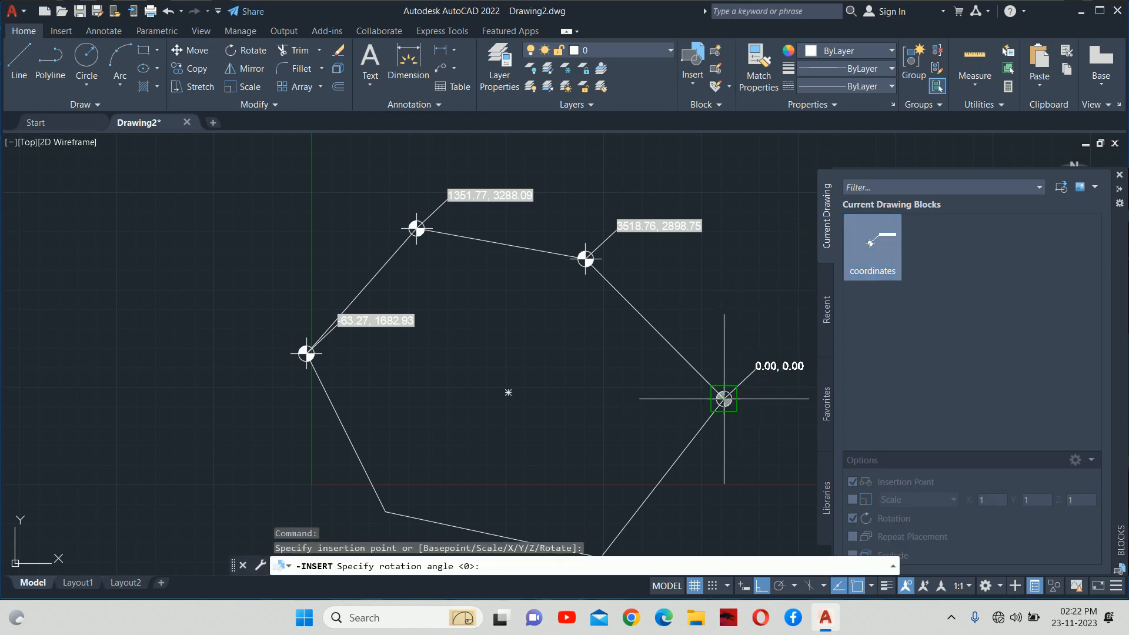
click(747, 415)
click(435, 474)
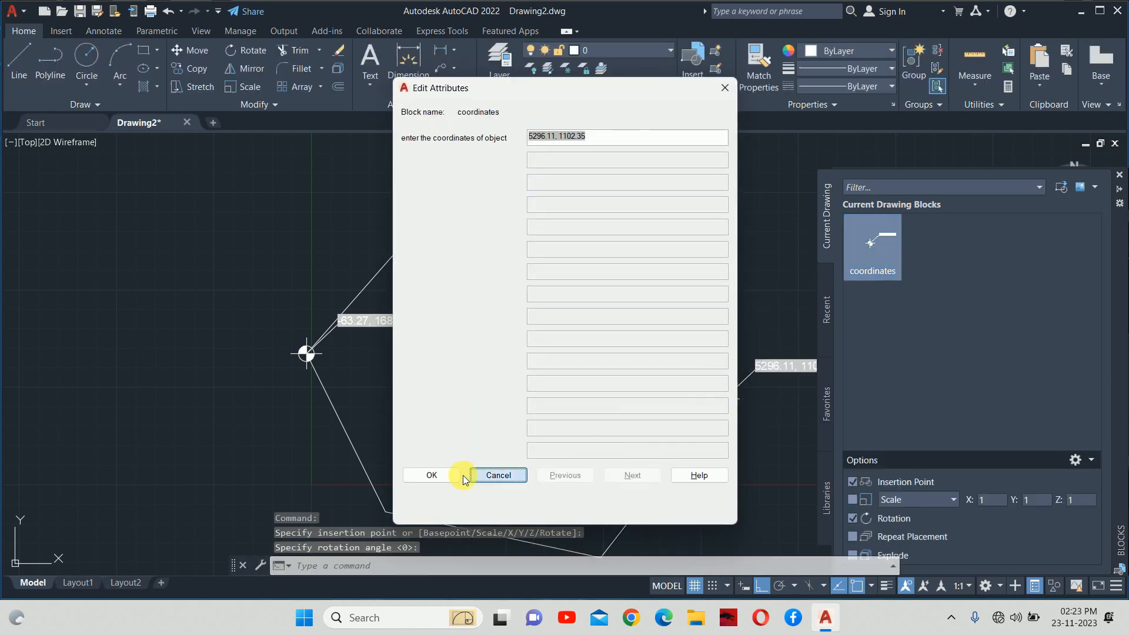
Insert the coordinates block at the polygon's lower-right vertex without rotation and accept the default attribute value
middle_drag(691, 428, 662, 357)
scroll(662, 352, down, 1)
key(Return)
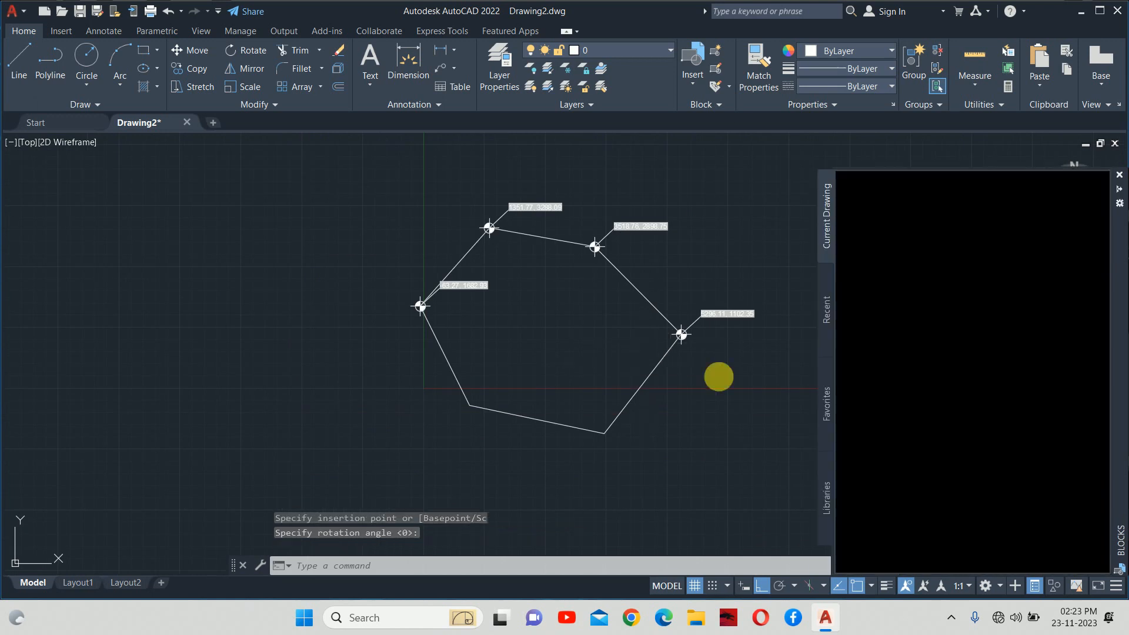
click(871, 268)
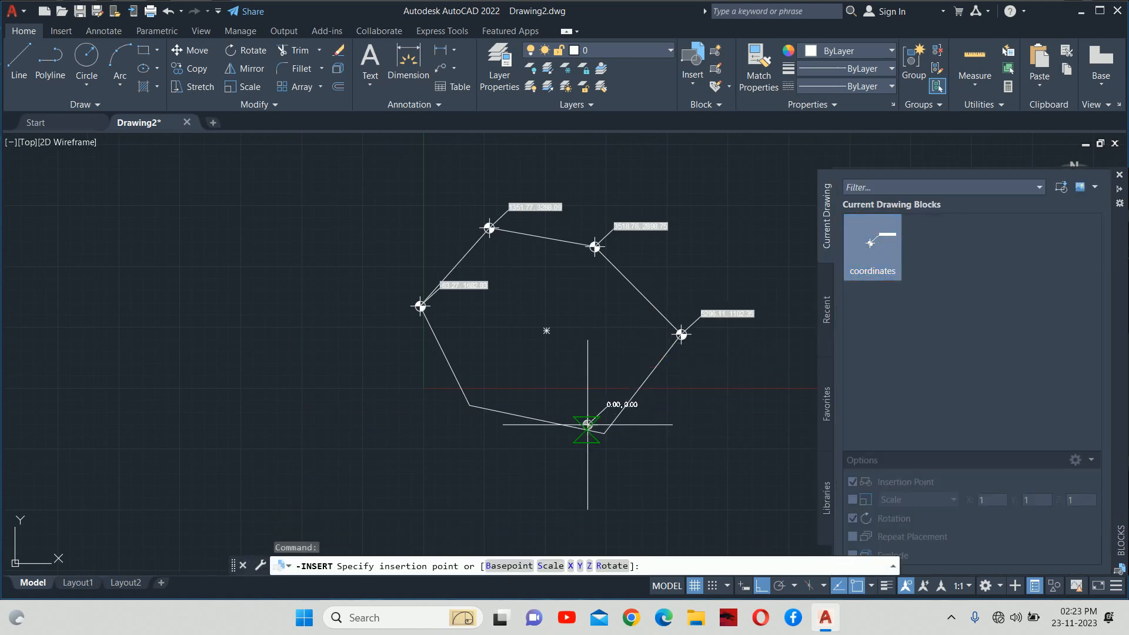
click(604, 434)
click(651, 449)
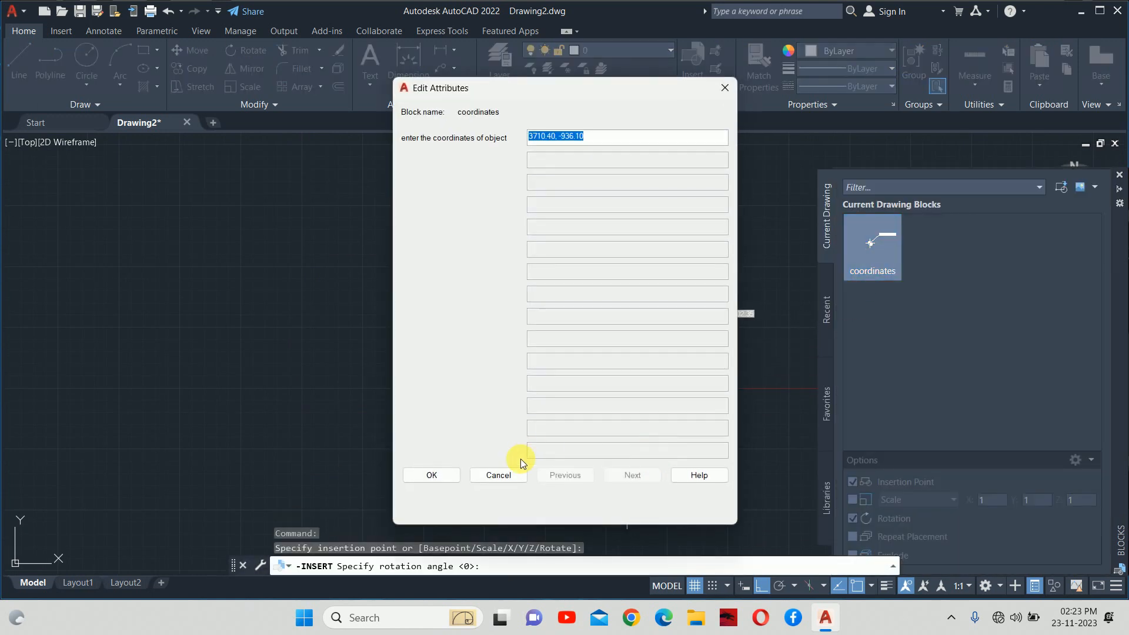
click(431, 475)
Insert the coordinates block at the polygon's lower-left vertex without rotation and accept the default attribute value
scroll(613, 411, up, 5)
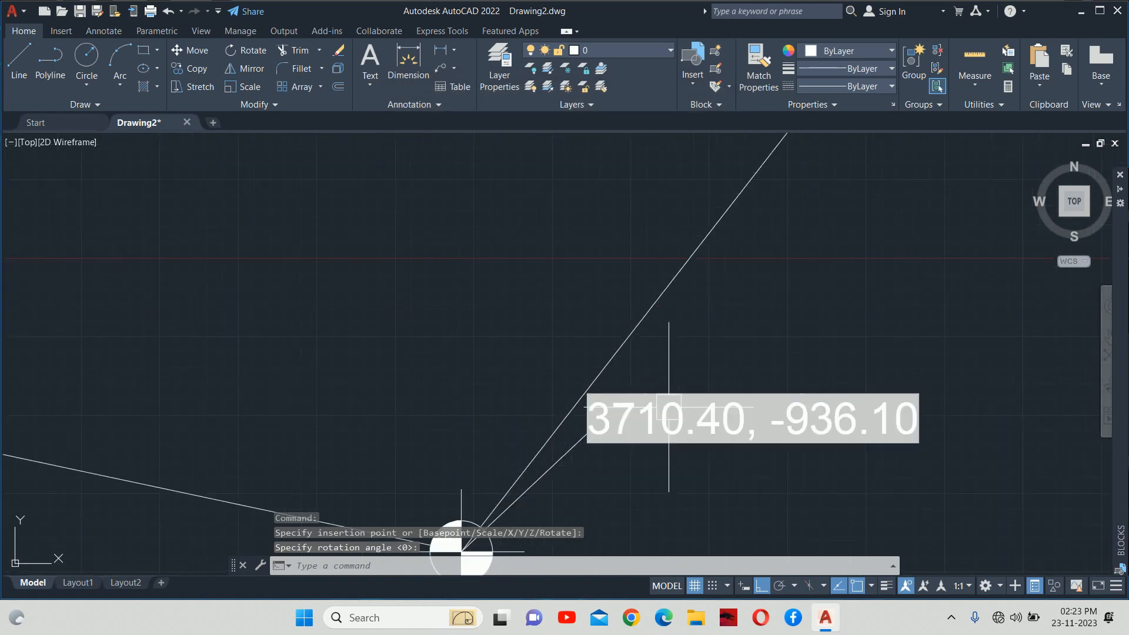
scroll(669, 406, down, 6)
key(Return)
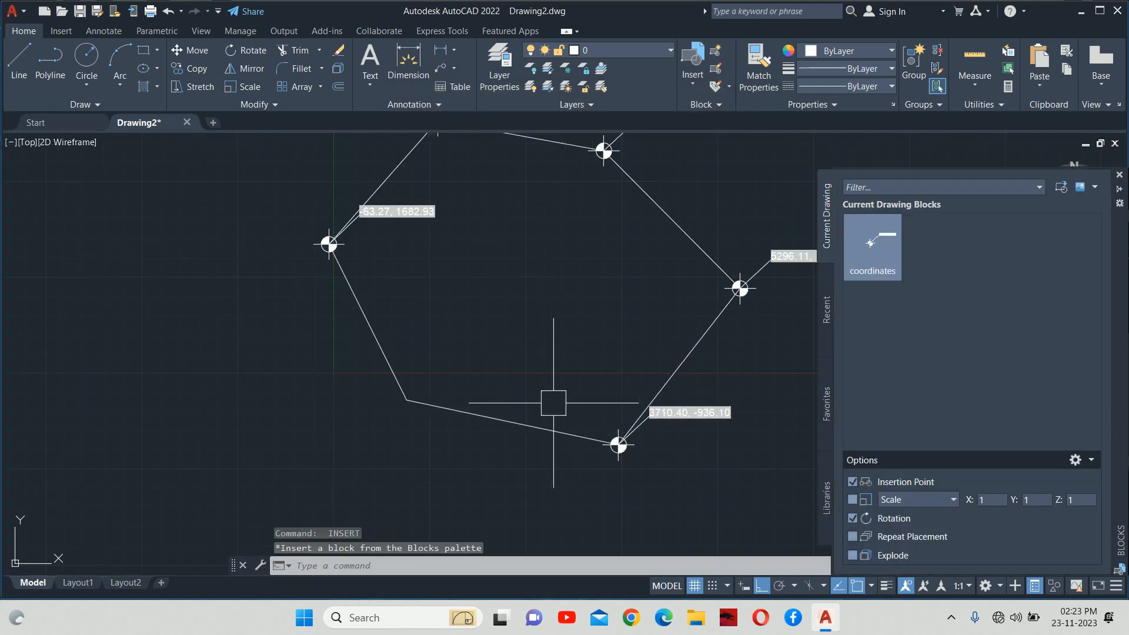
mouse_move(893, 248)
mouse_down()
mouse_move(754, 305)
mouse_move(390, 406)
mouse_up()
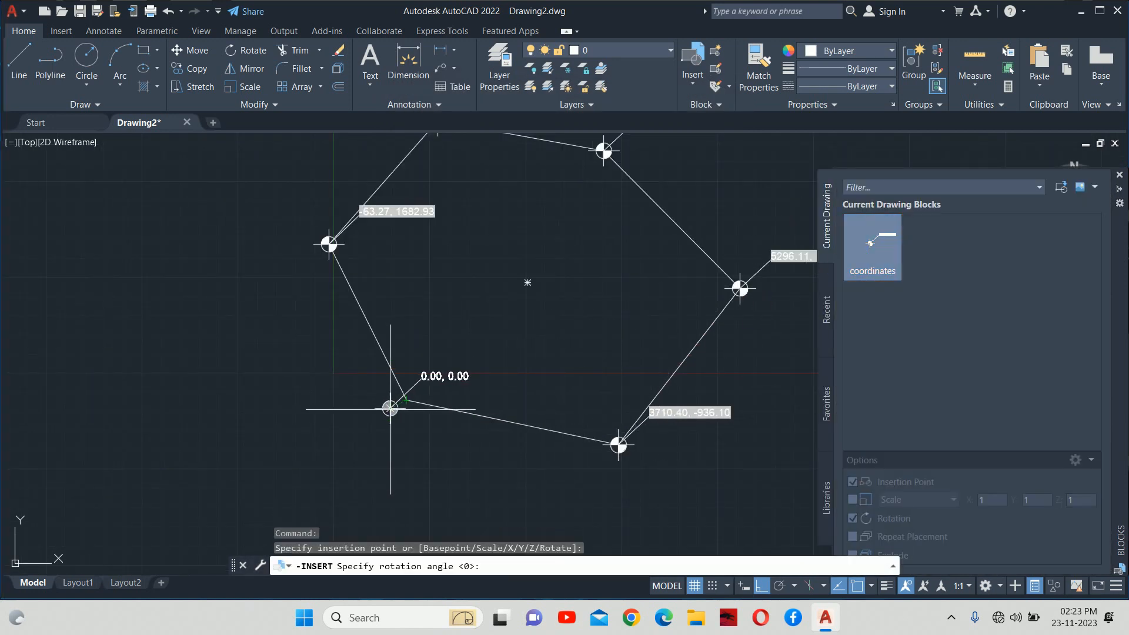
key(Escape)
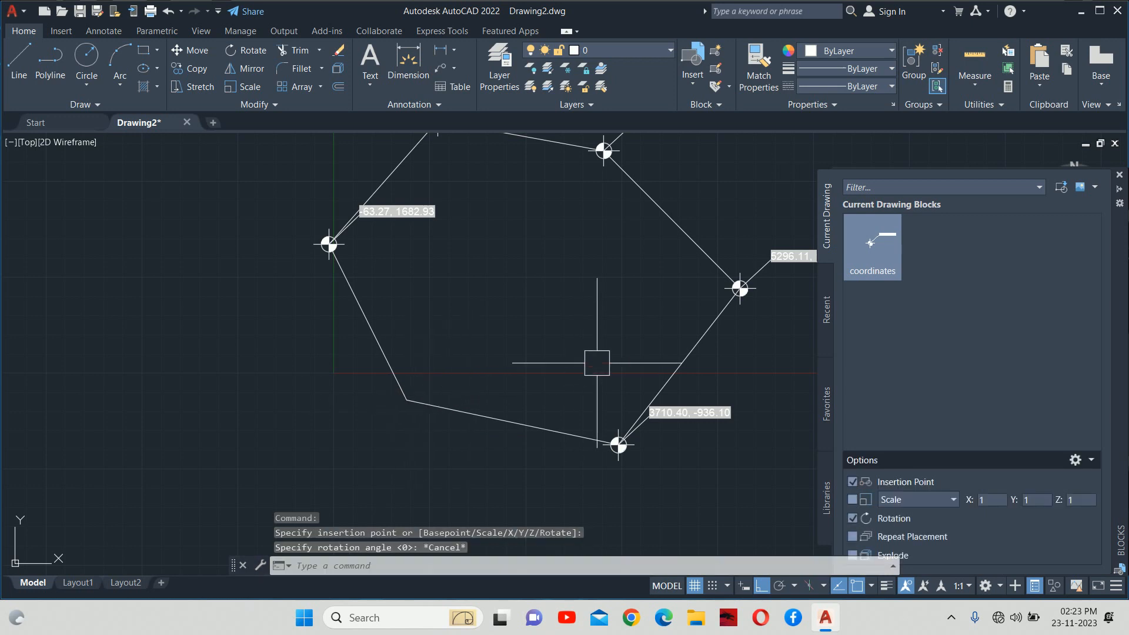
click(873, 247)
click(404, 396)
click(488, 404)
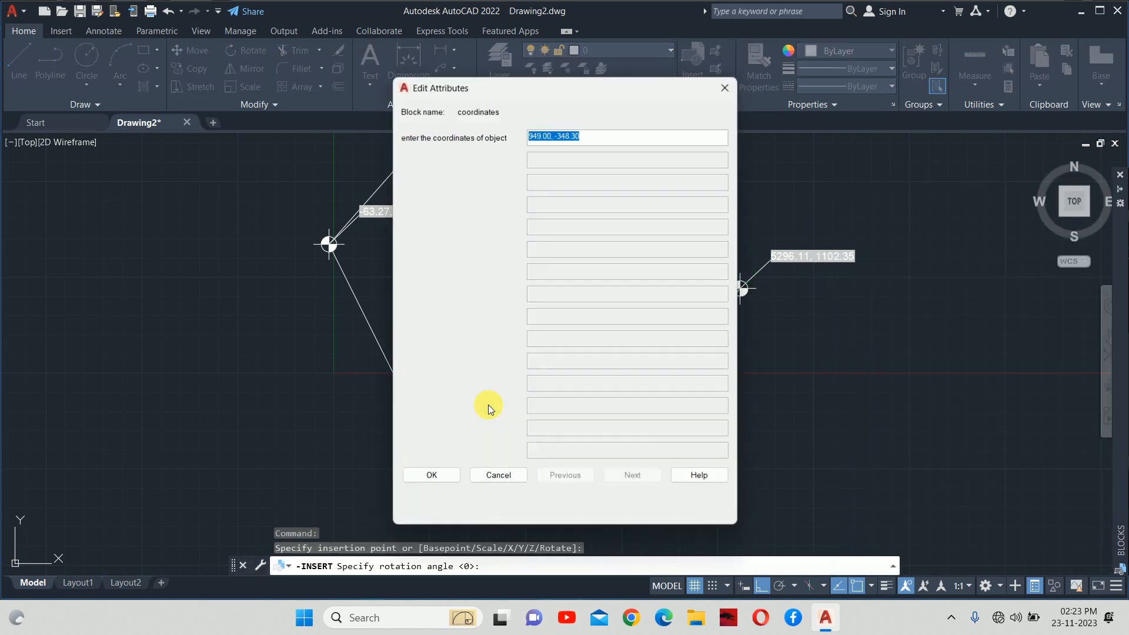
click(431, 479)
Examine the coordinate labels and marker positions at each of the polygon's vertices
scroll(567, 293, up, 2)
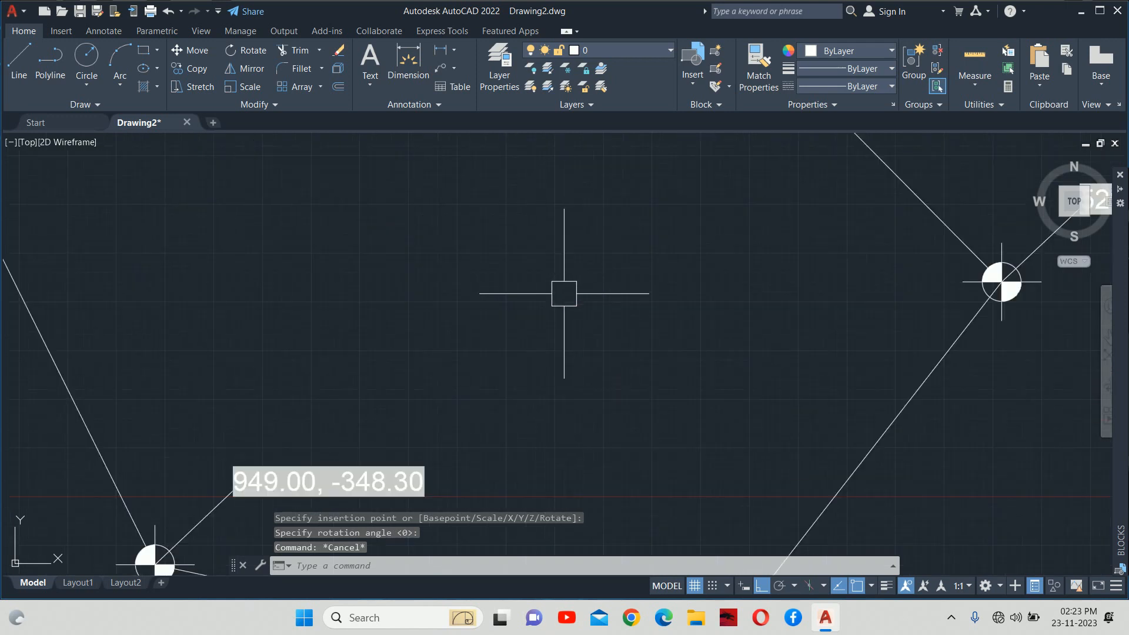
middle_drag(445, 312, 528, 438)
scroll(288, 315, down, 1)
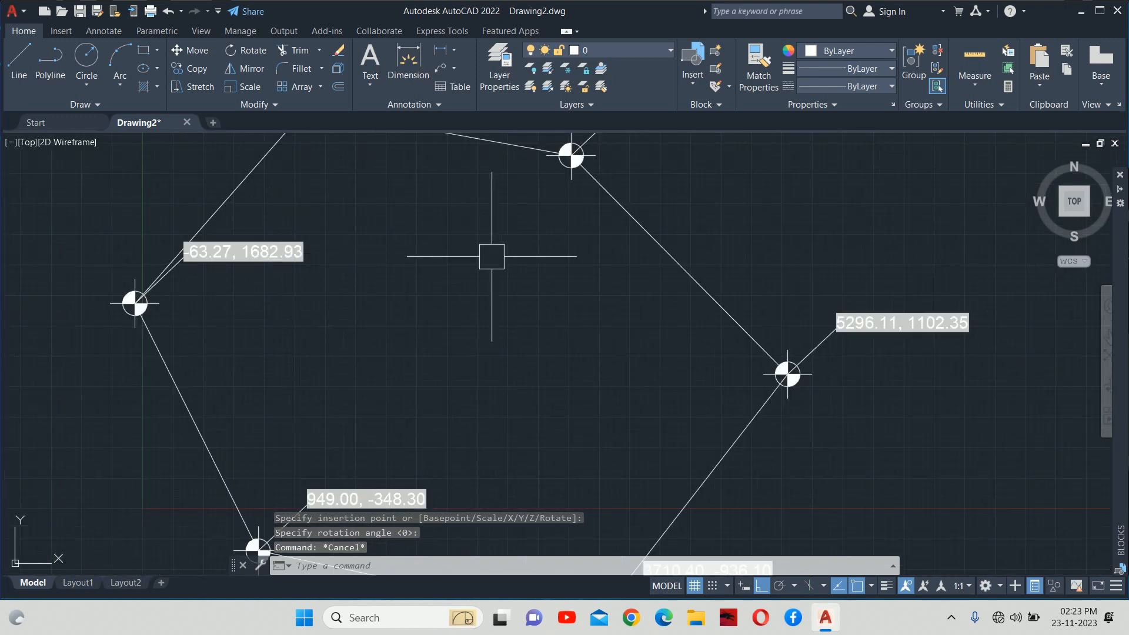
mouse_move(716, 378)
middle_down()
mouse_move(696, 408)
mouse_move(776, 444)
mouse_move(1016, 435)
middle_up()
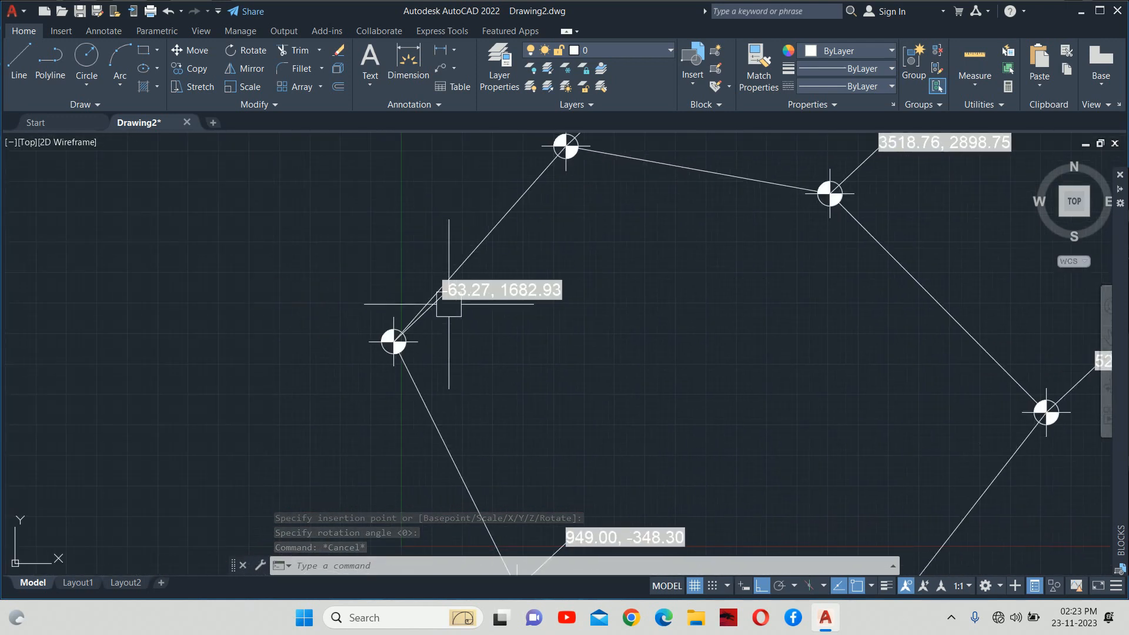
scroll(399, 277, down, 2)
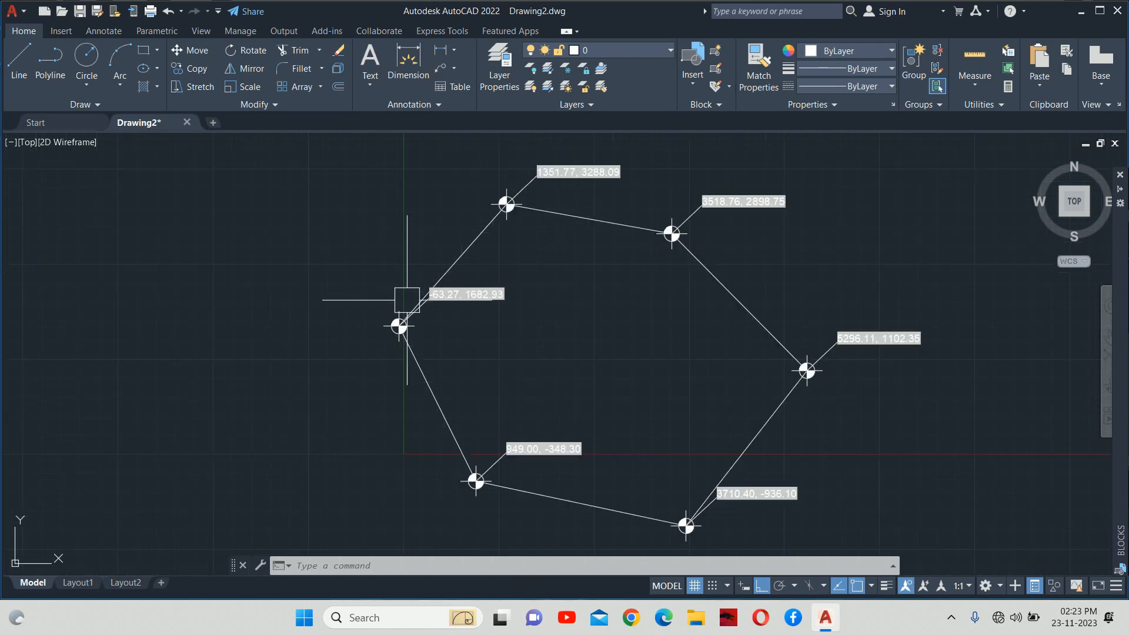
scroll(400, 298, up, 2)
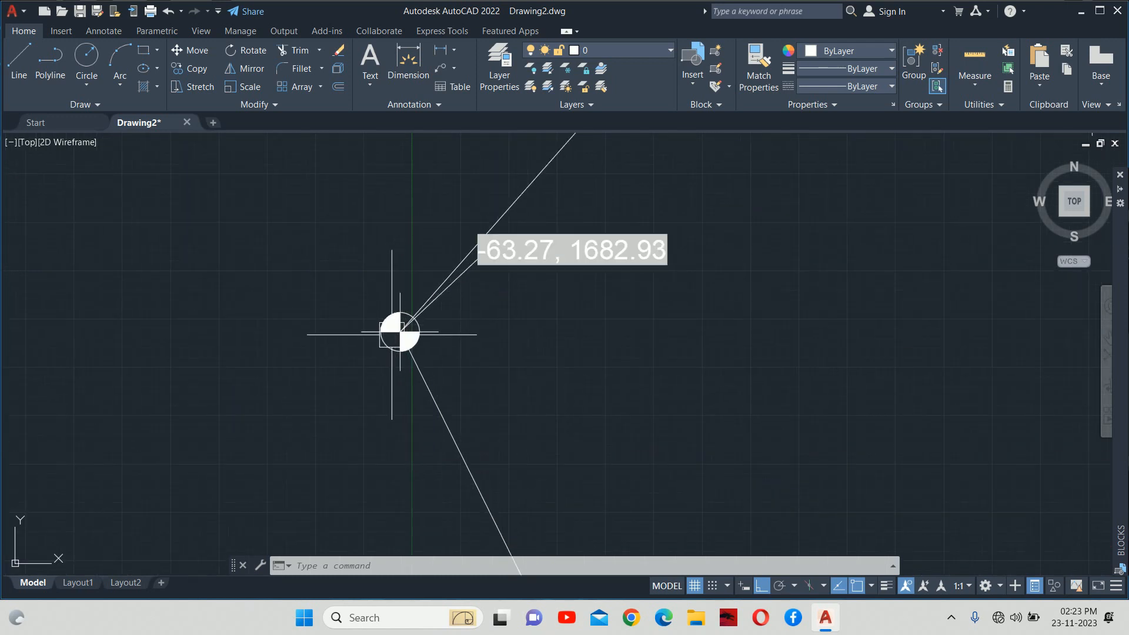
middle_drag(590, 256, 506, 315)
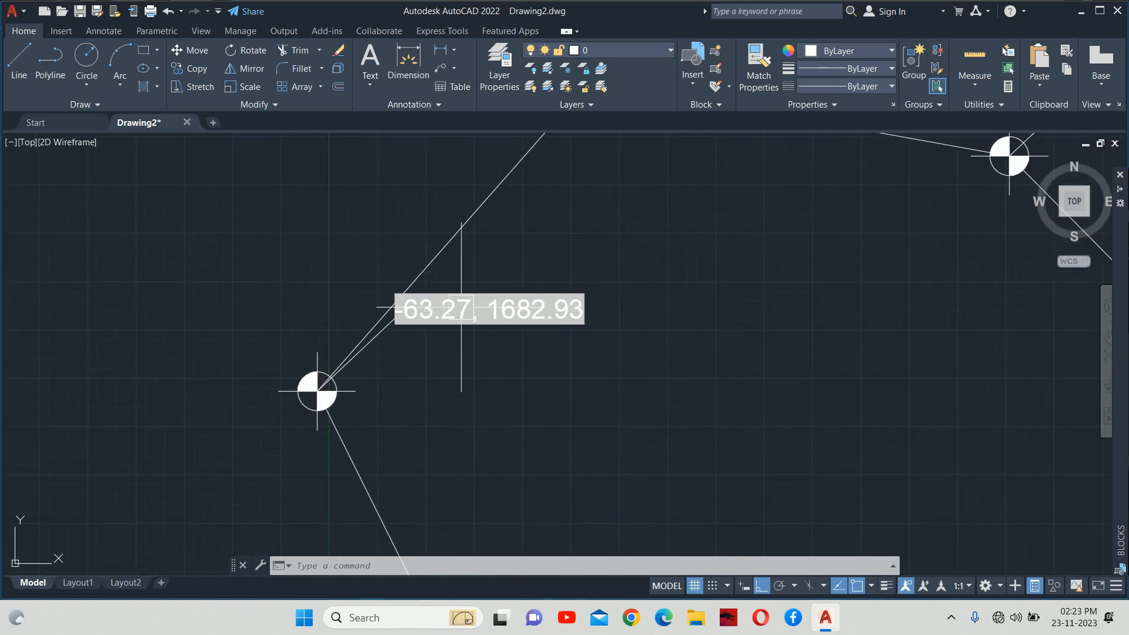
scroll(417, 309, down, 4)
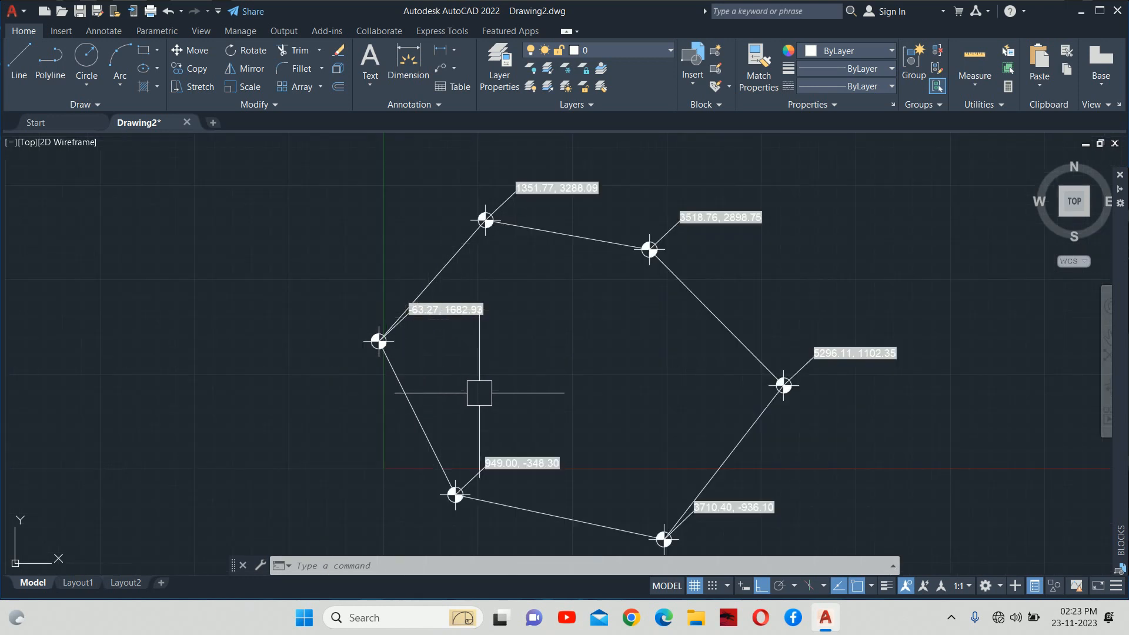
scroll(421, 338, down, 2)
scroll(422, 338, up, 2)
scroll(450, 341, up, 2)
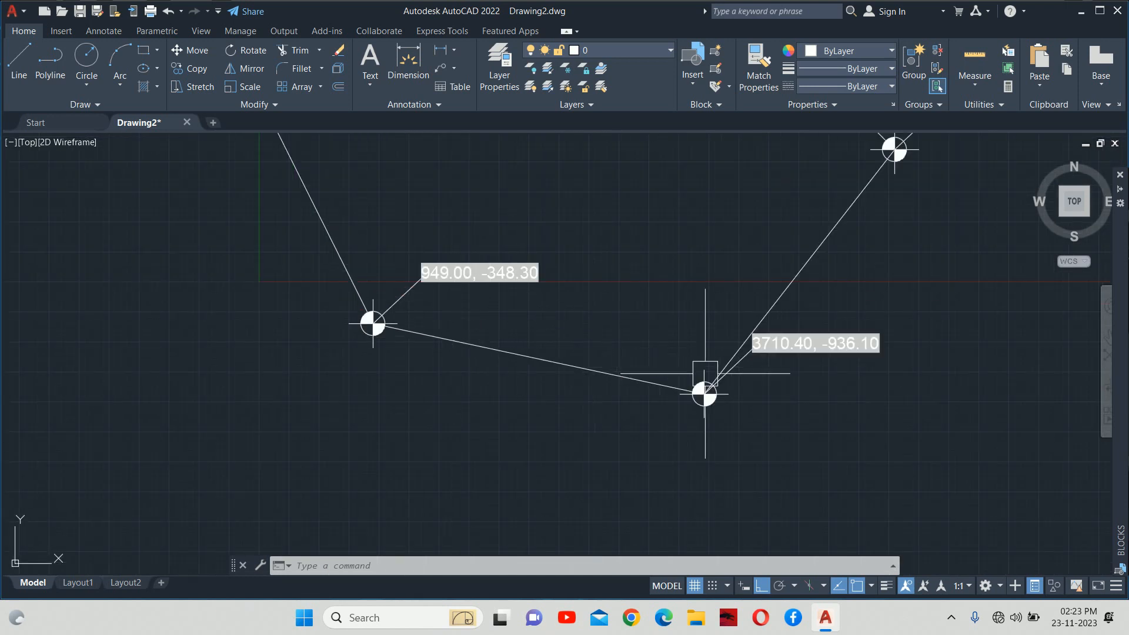
scroll(821, 383, down, 4)
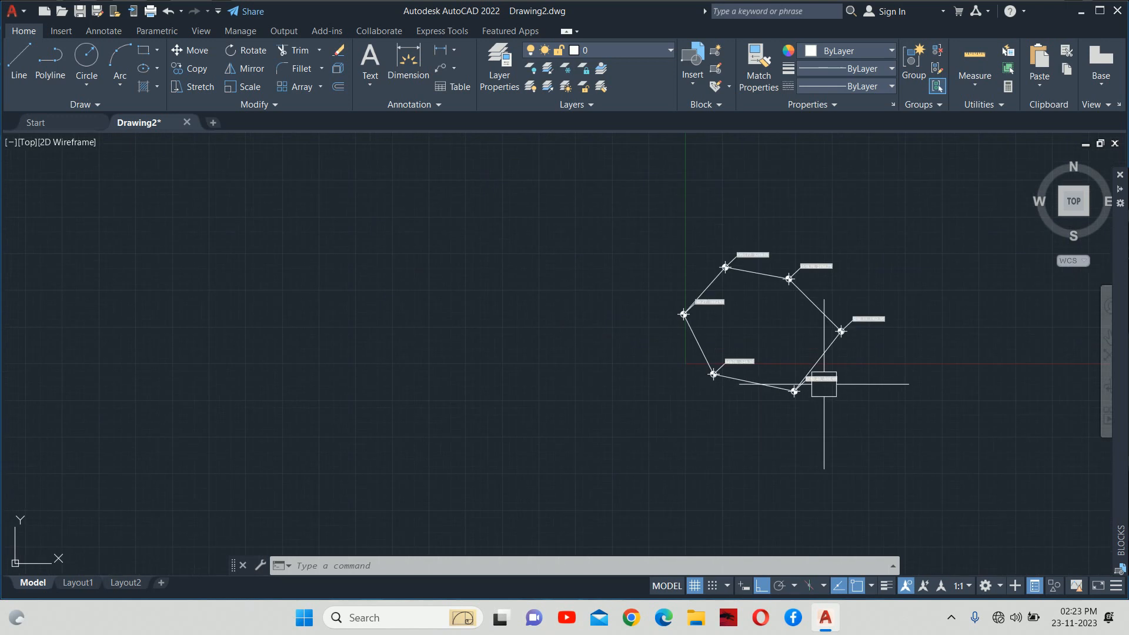
scroll(810, 271, up, 4)
scroll(812, 264, down, 2)
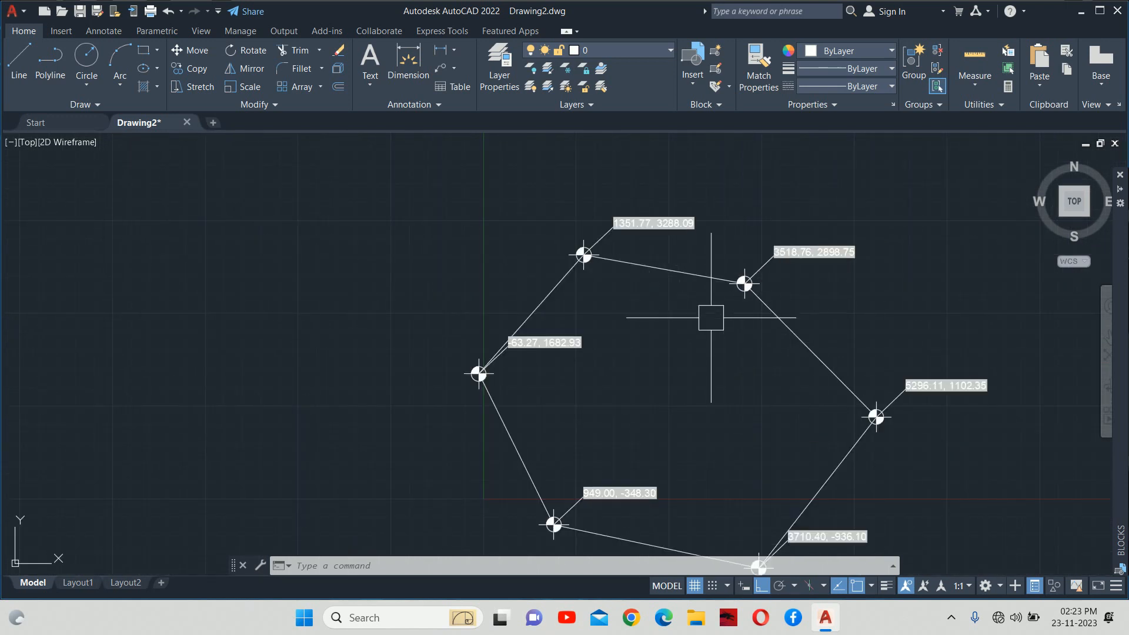